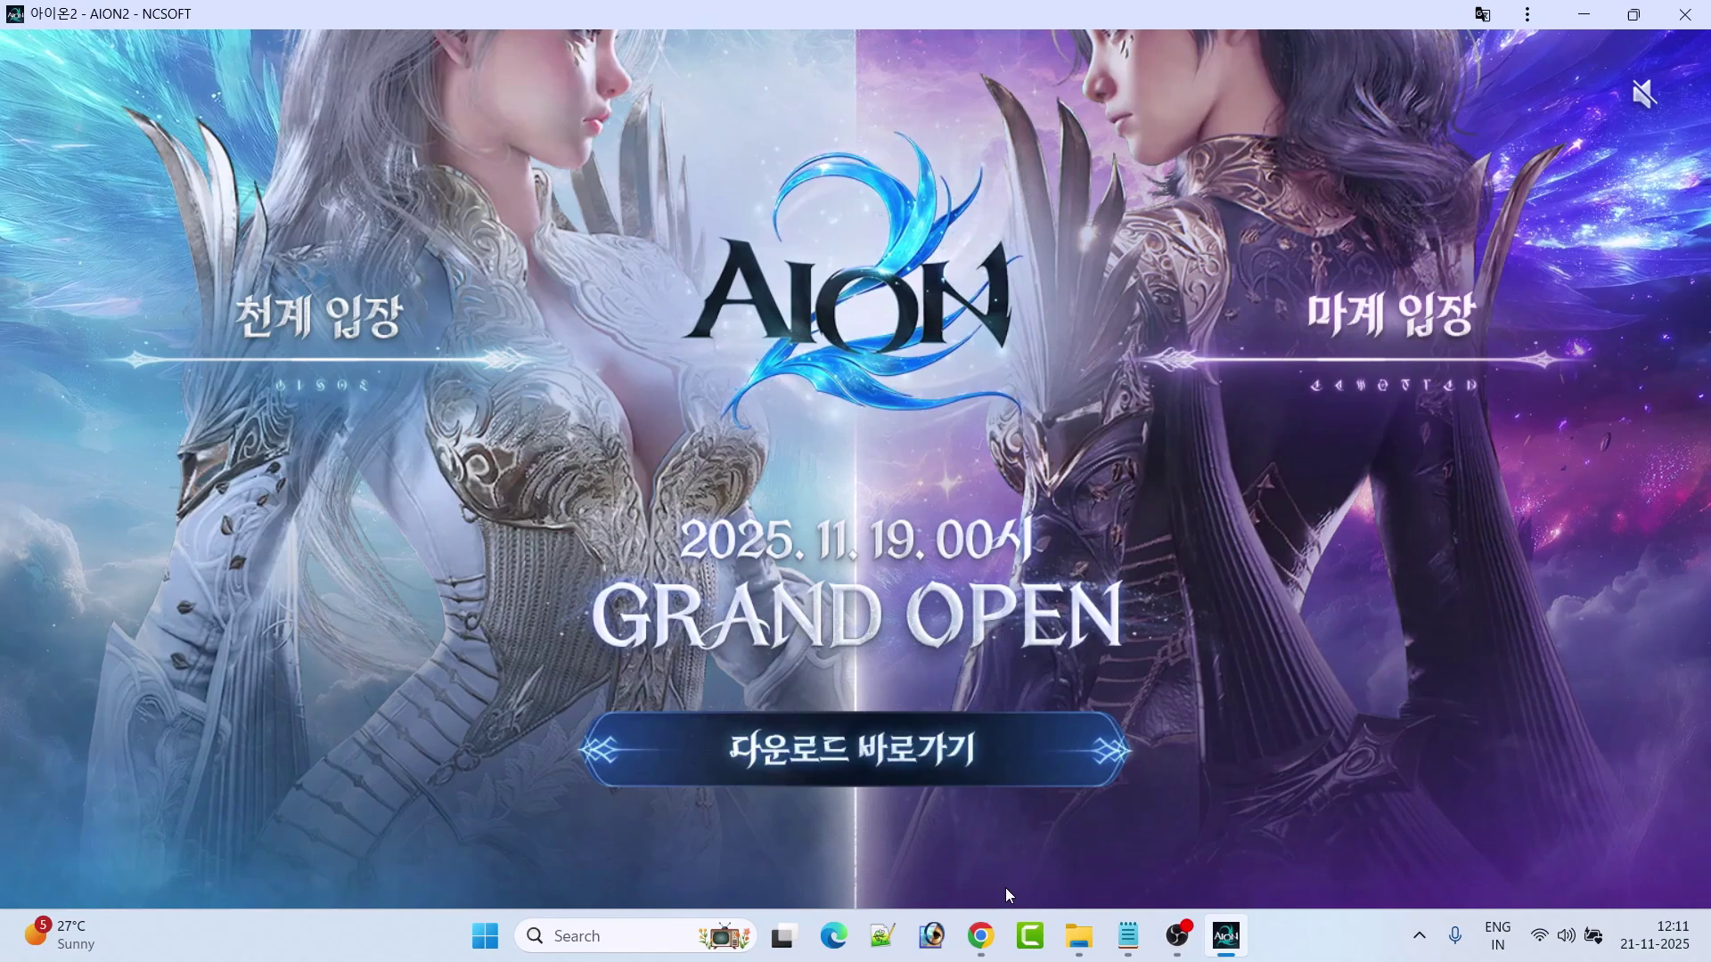
Step: Switch from the AION2 grand-open page to Chrome's 'purple launcher' Google results
key(alt+Tab)
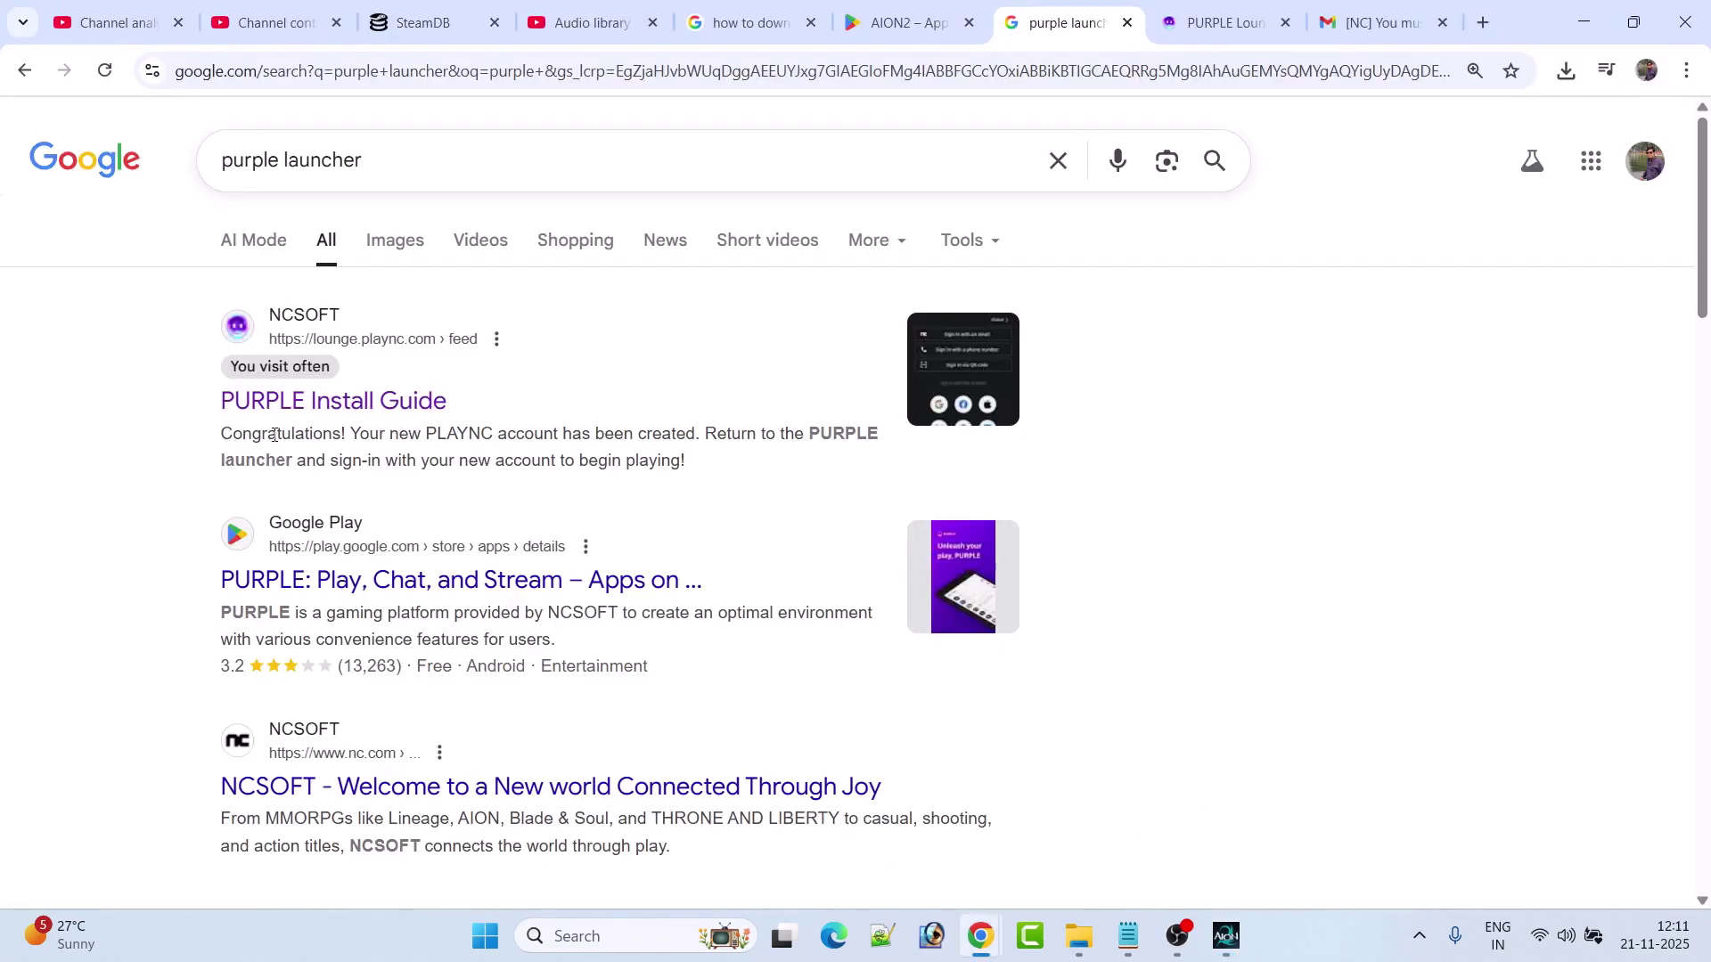
Step: Download the 402 MB PURPLE Windows installer from the PURPLE for PC download page
click(1219, 23)
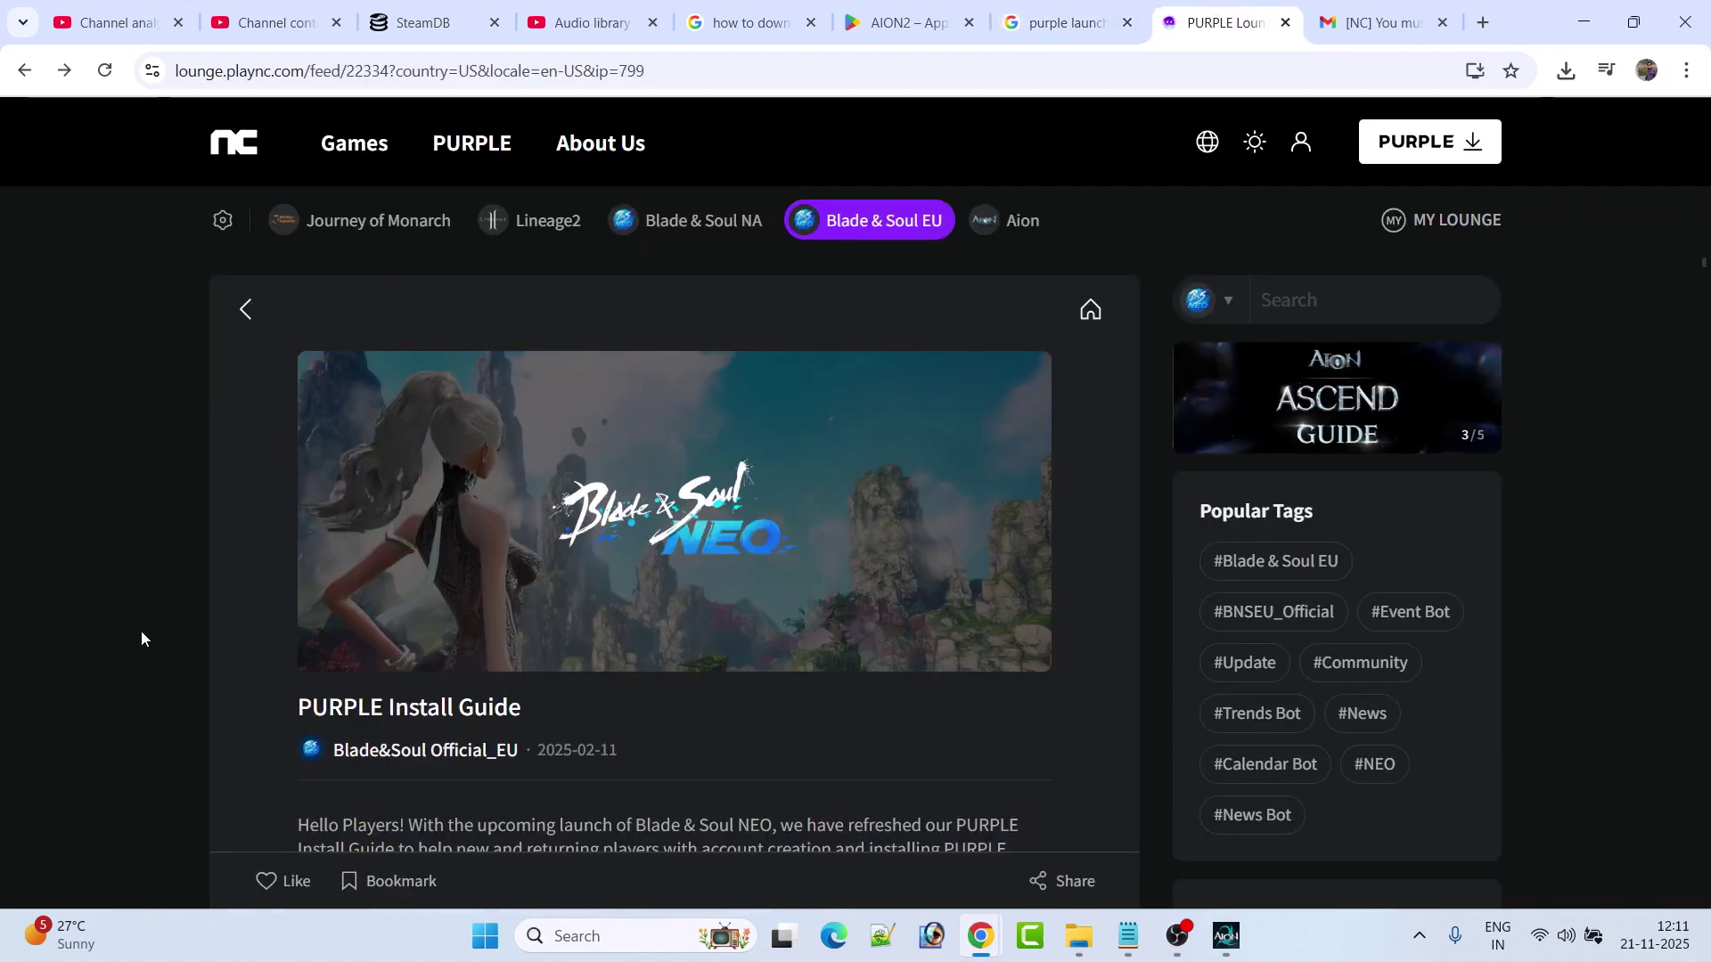
click(1453, 150)
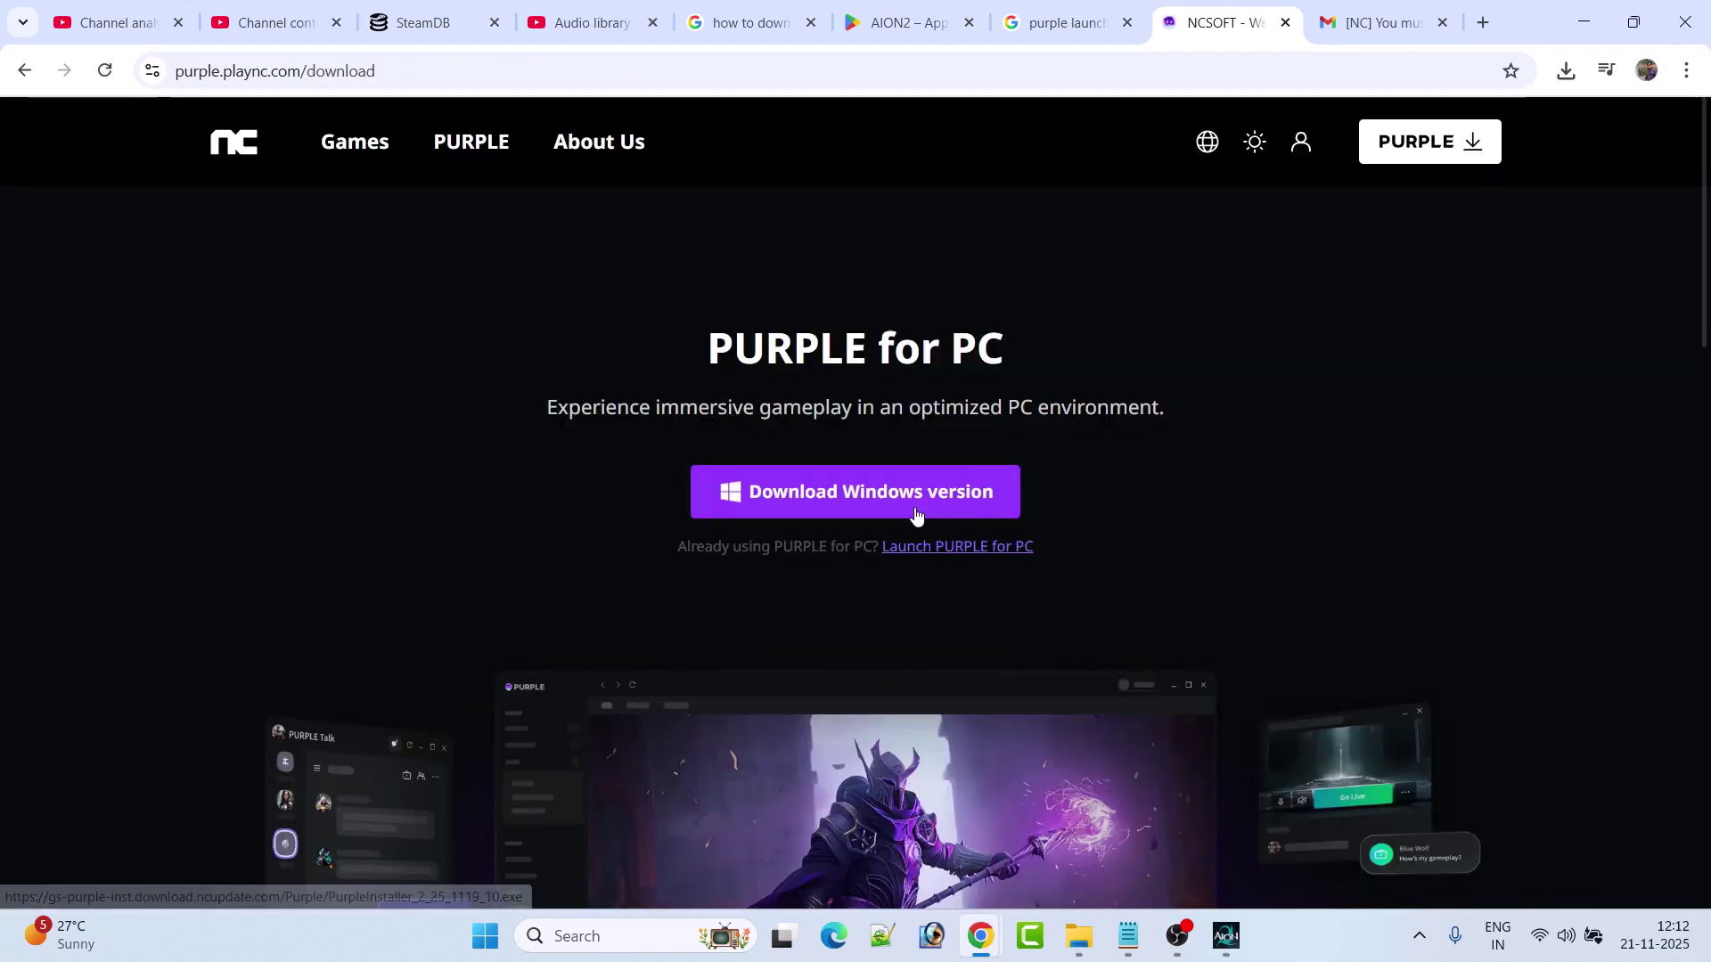
click(917, 515)
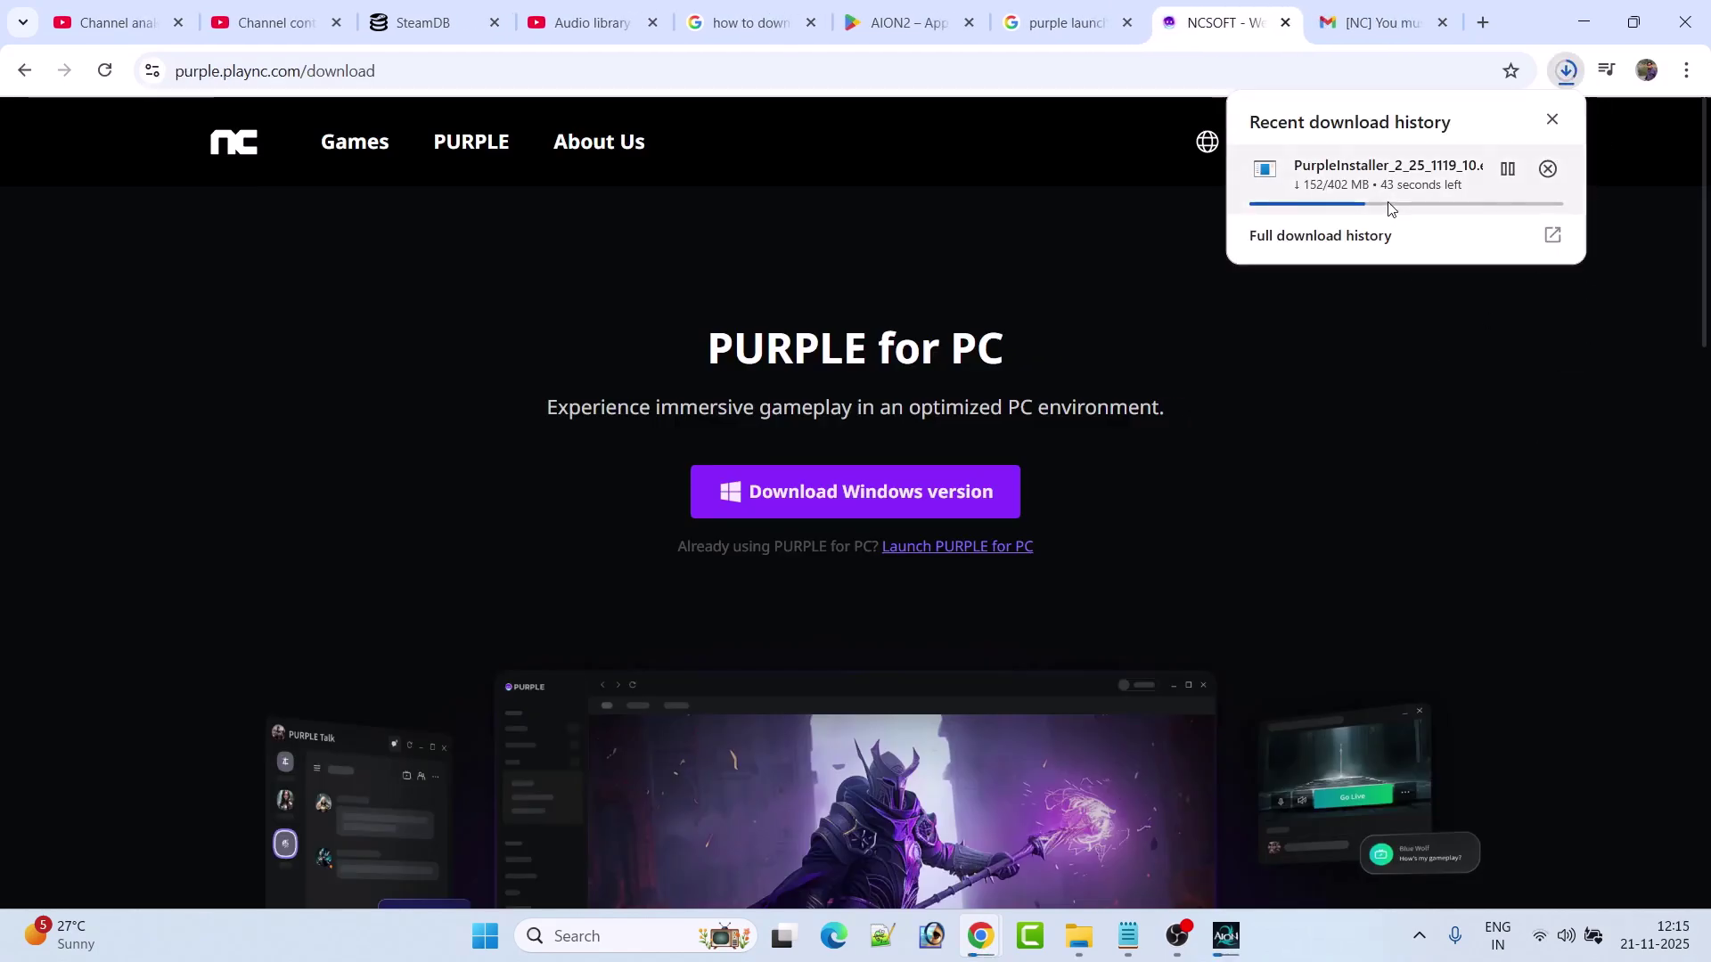
mouse_move(1390, 173)
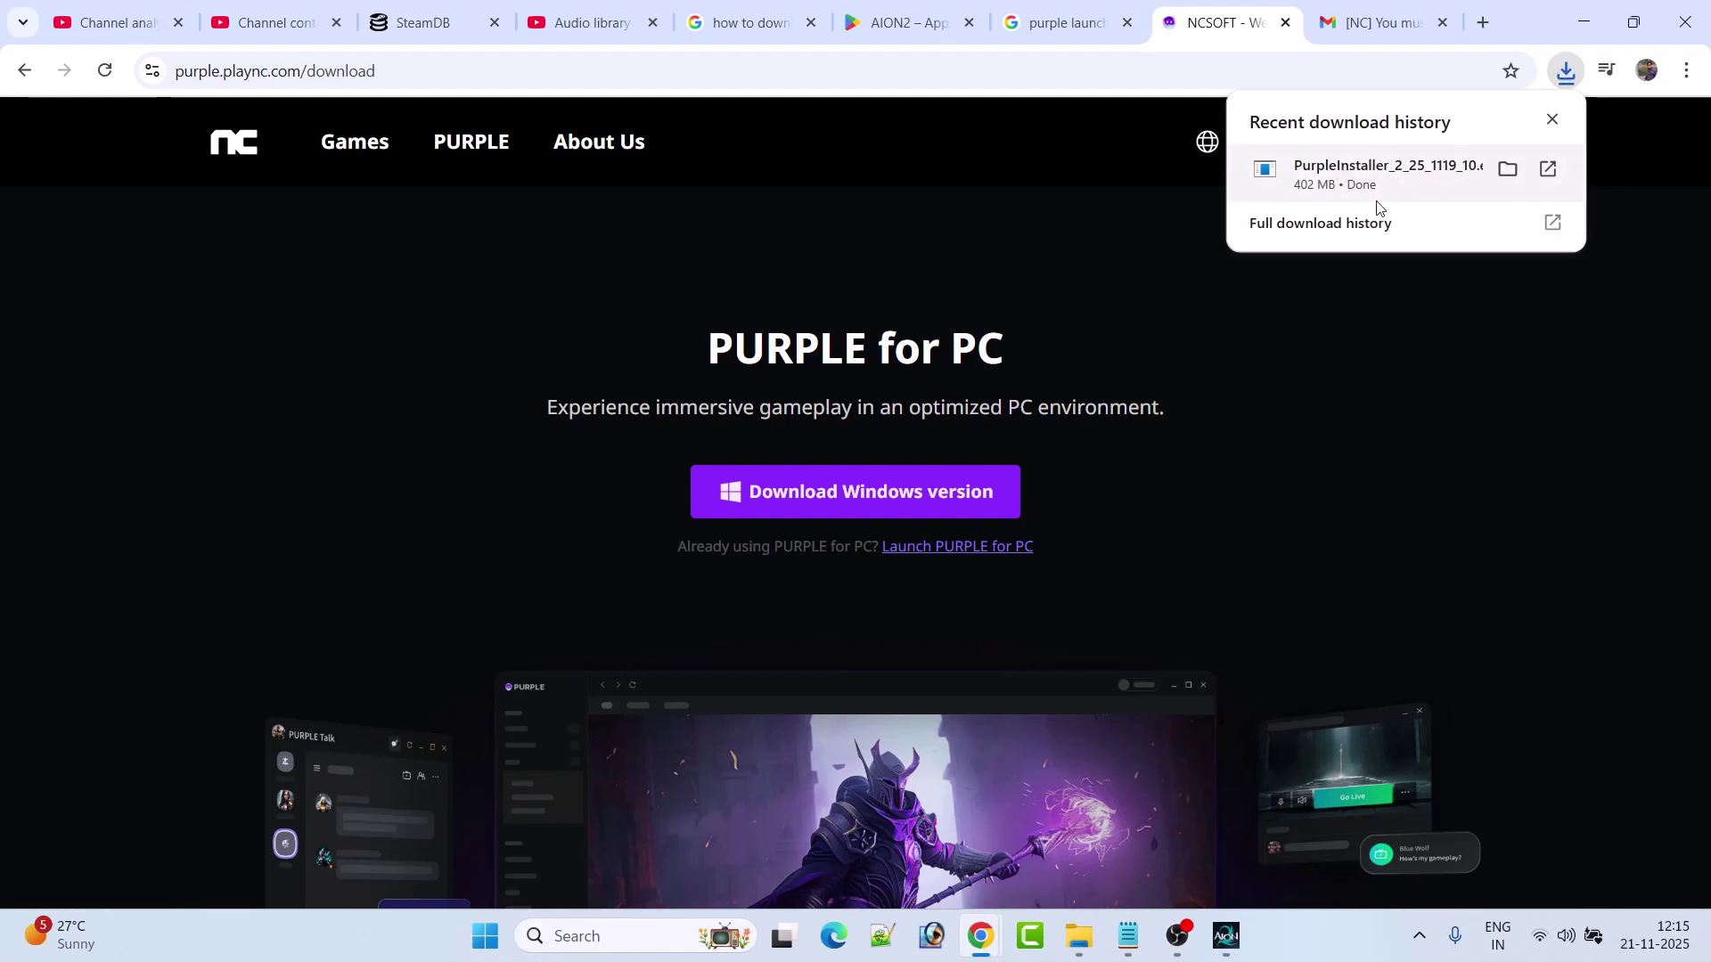
Step: Install PURPLE from the downloaded installer into the default folder, finishing with Run PURPLE checked
click(1377, 180)
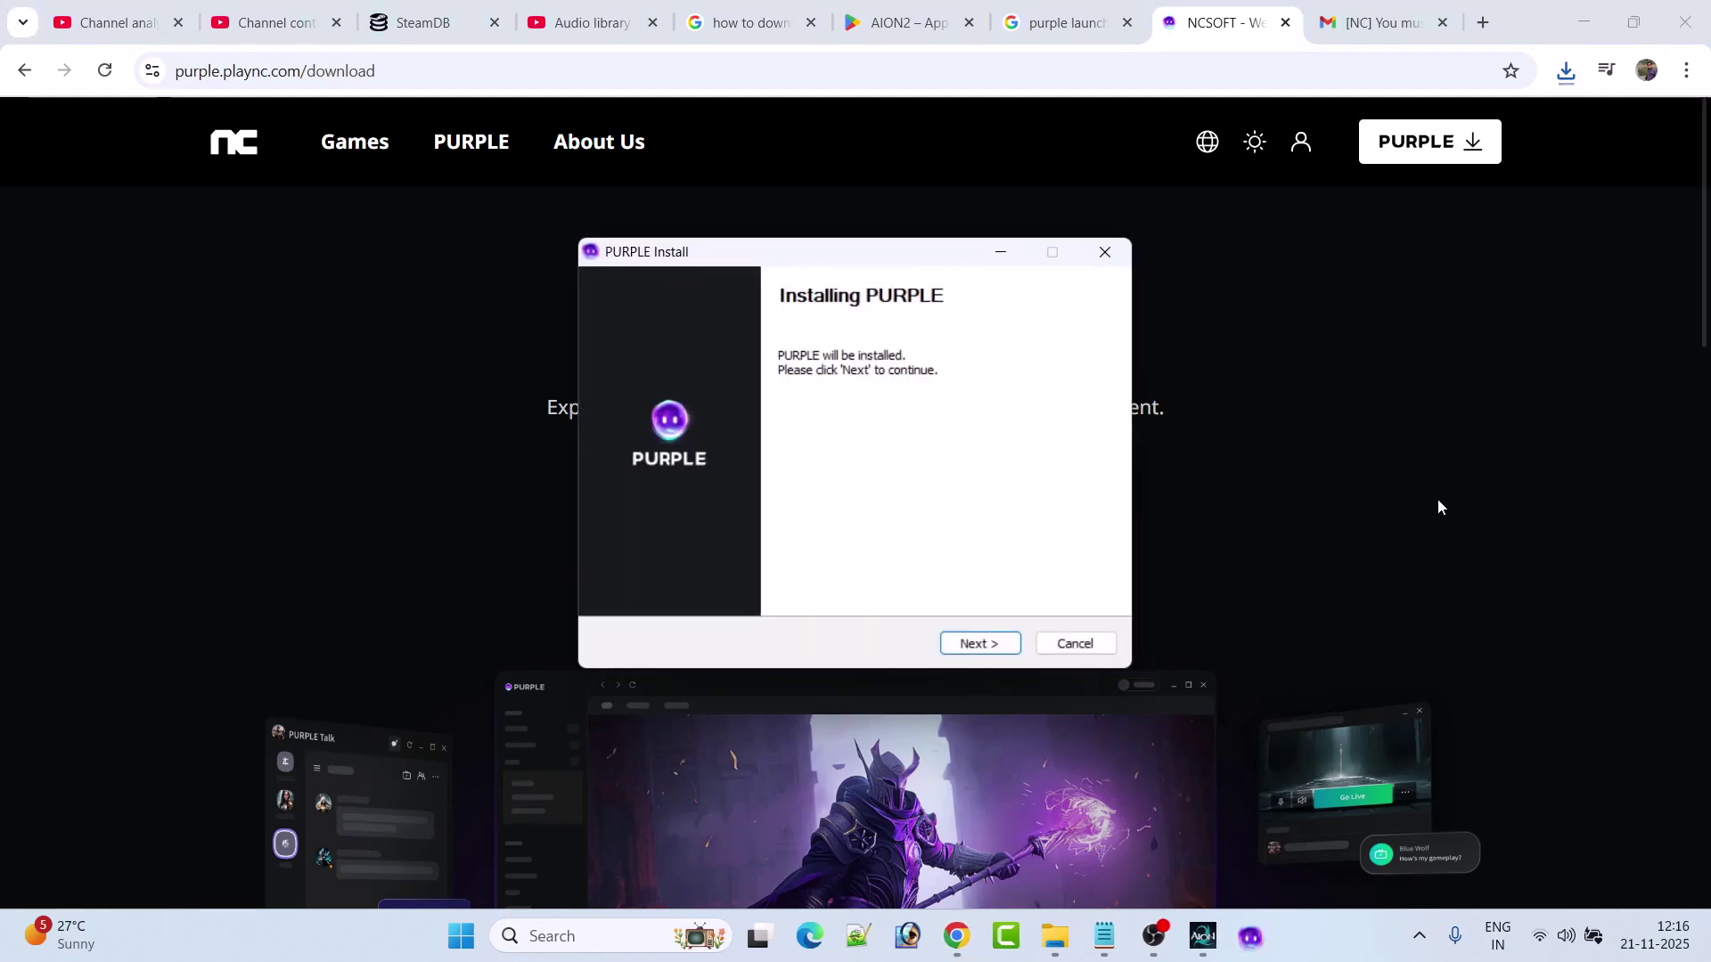
click(974, 646)
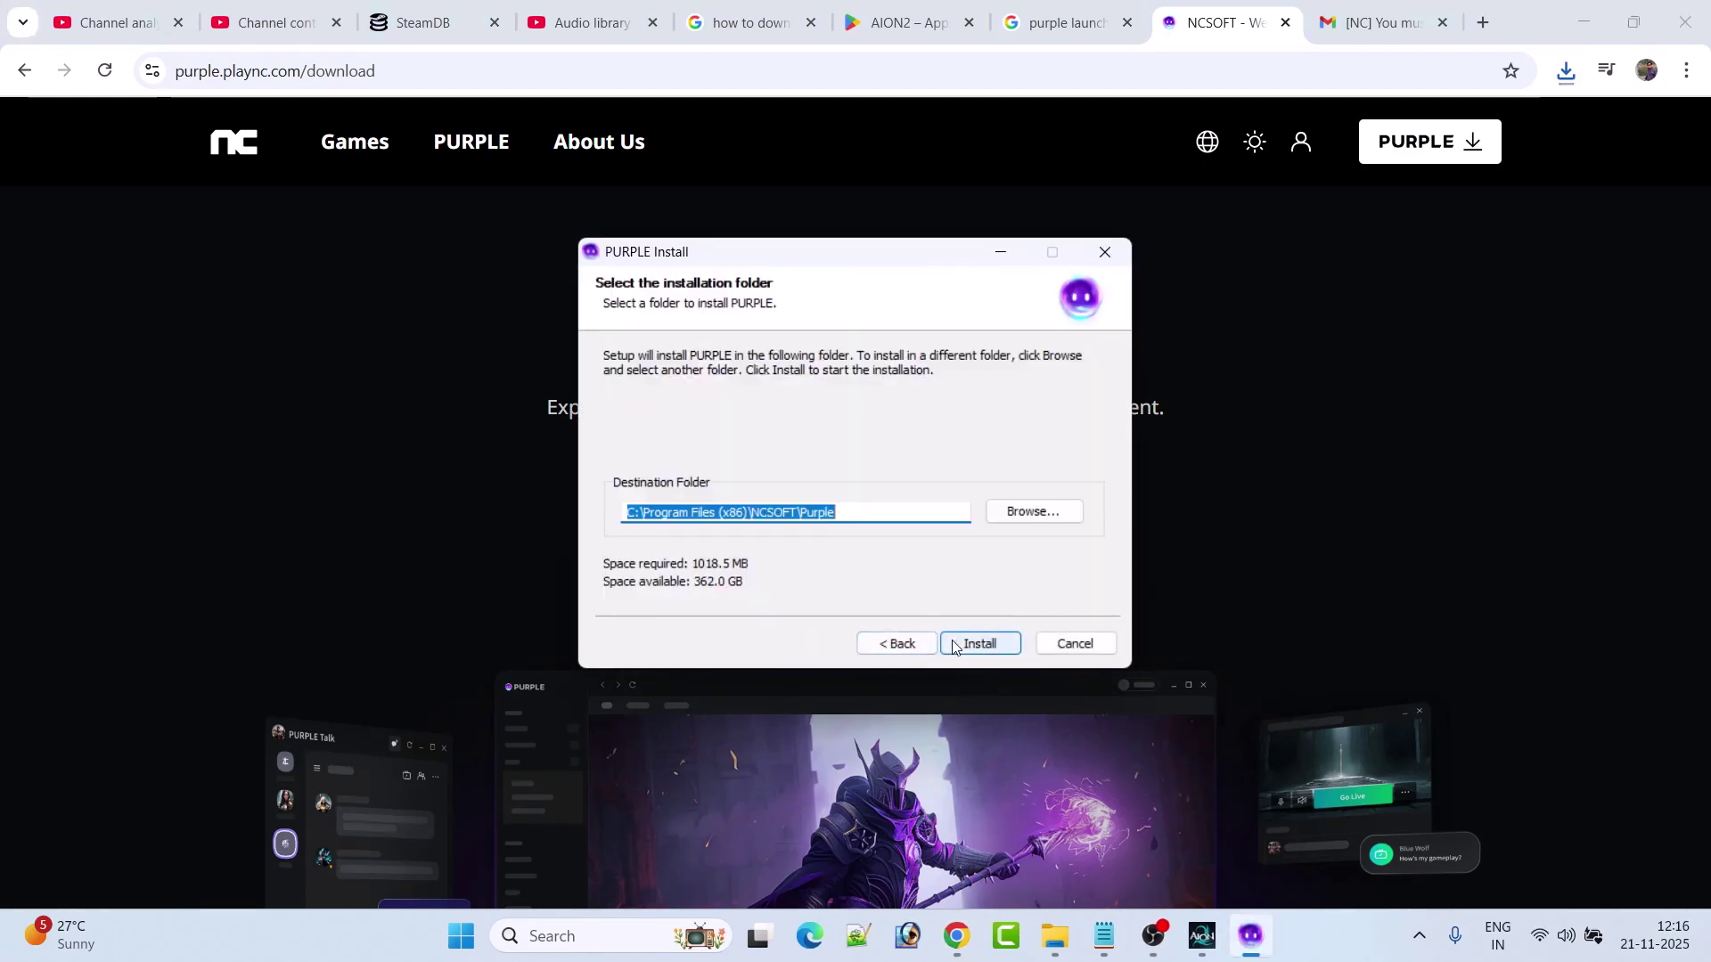
click(982, 643)
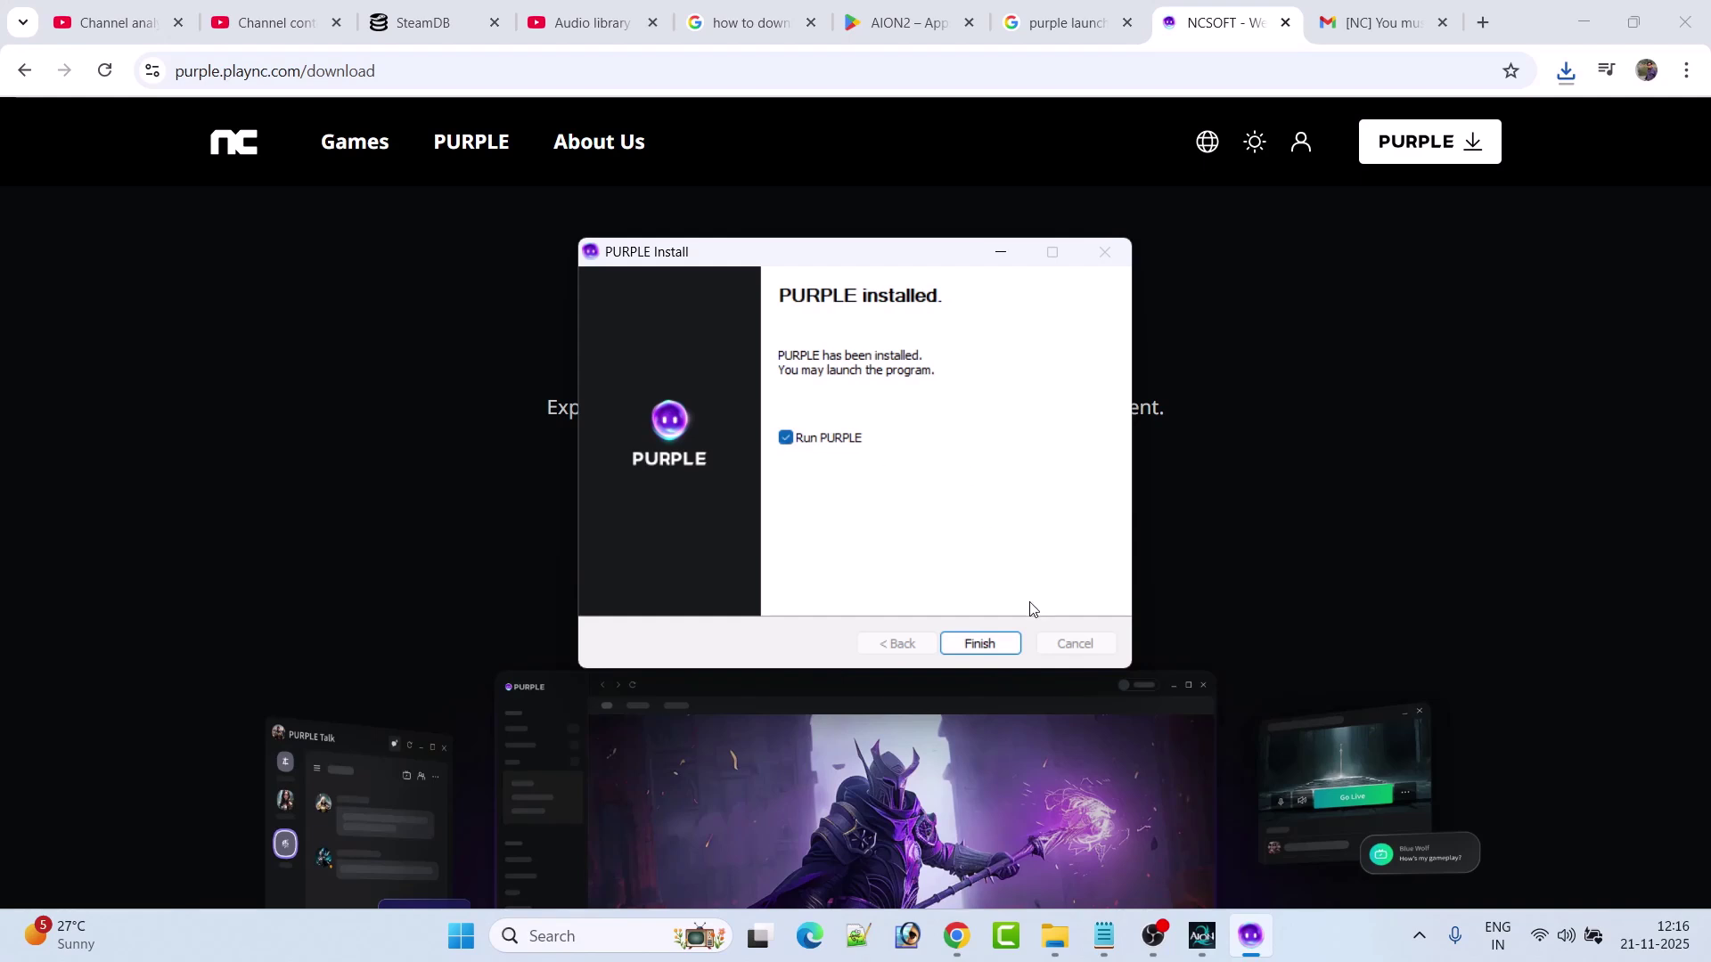
click(979, 642)
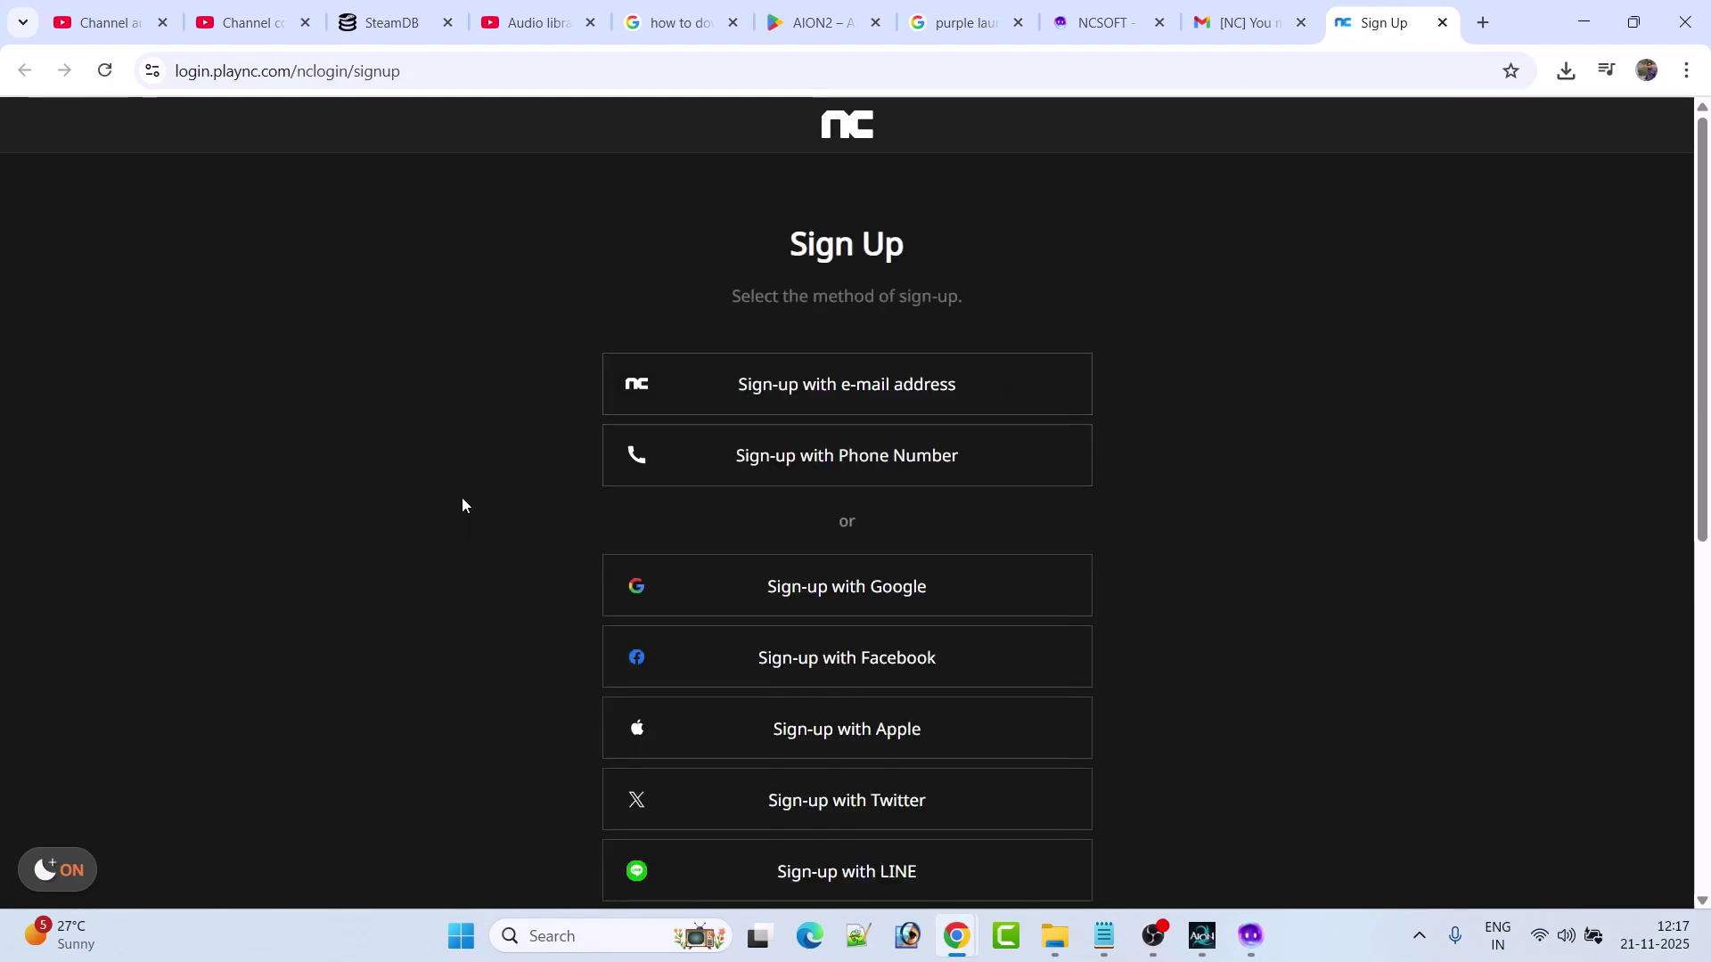
Step: Choose e-mail sign-up, set location to Taiwan, enter birth date and accept both required terms
click(882, 398)
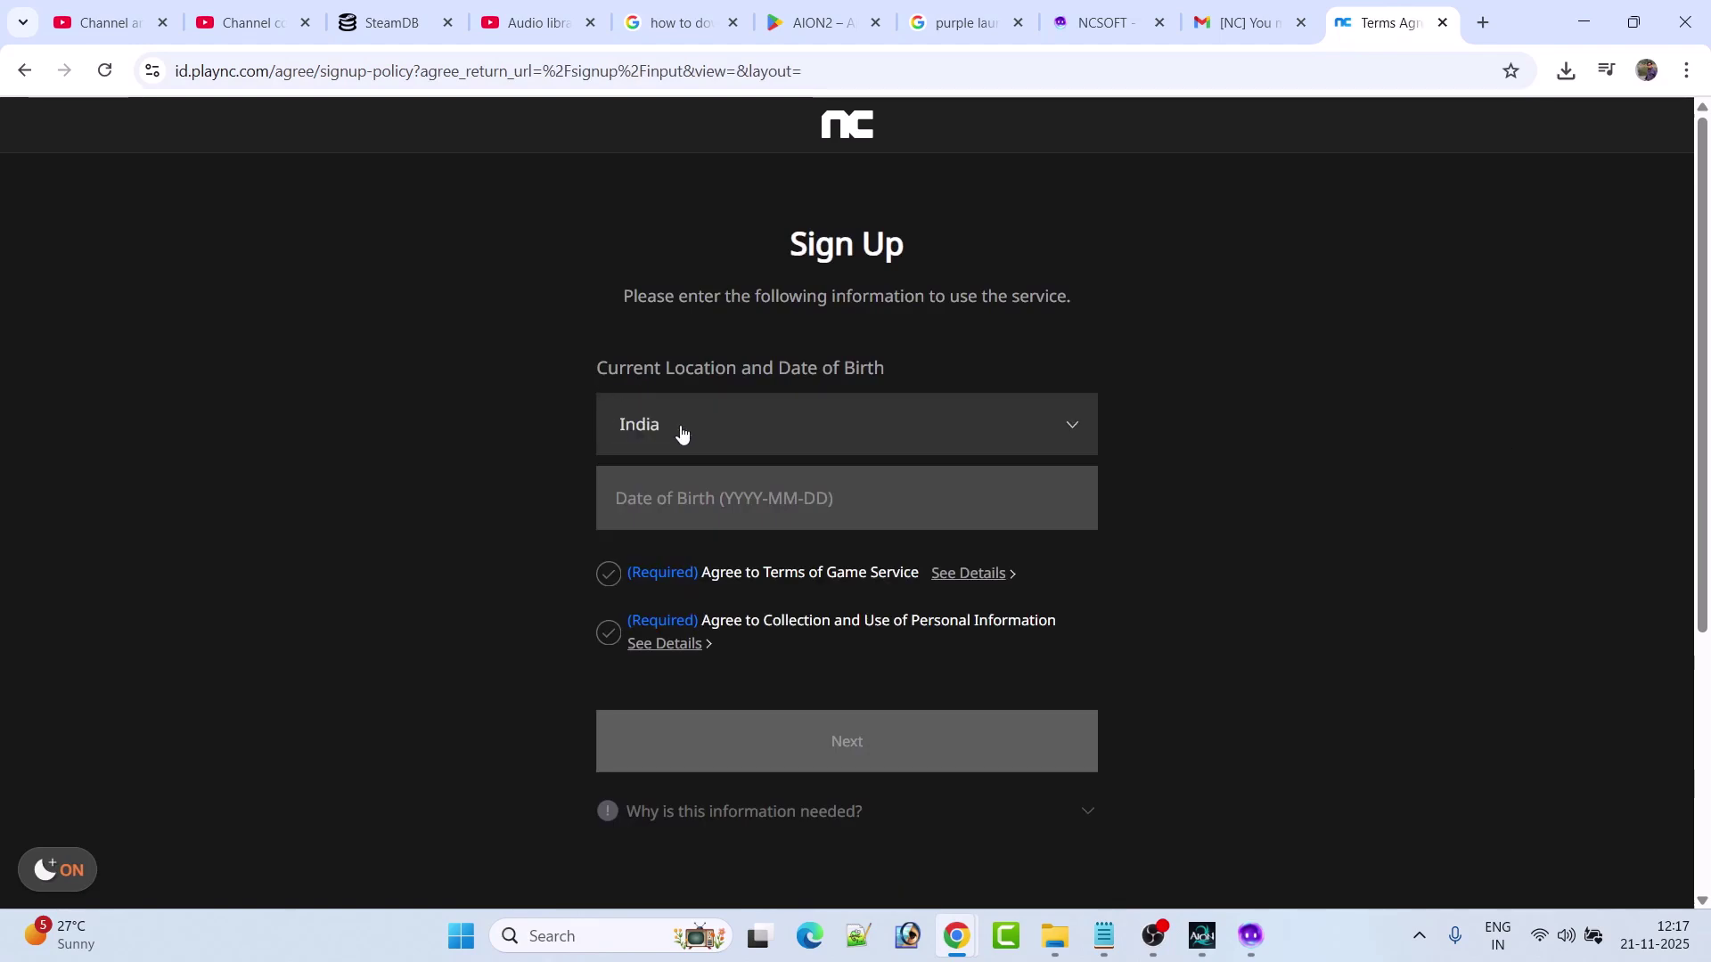
click(1038, 432)
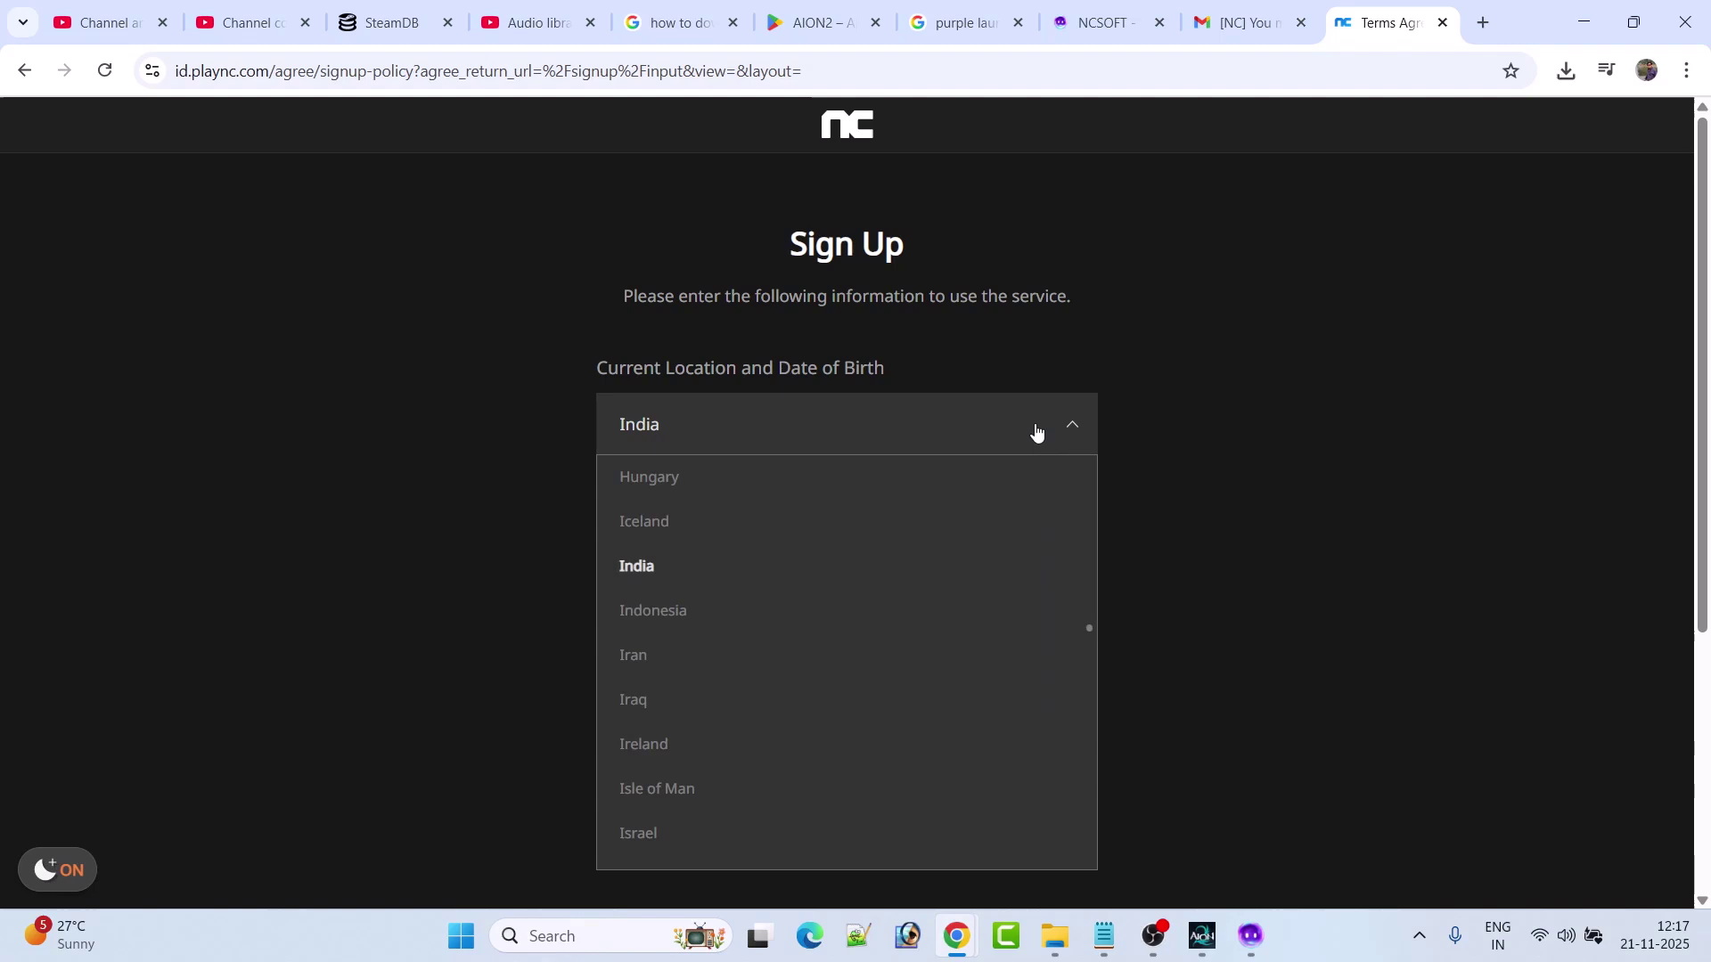
key(t)
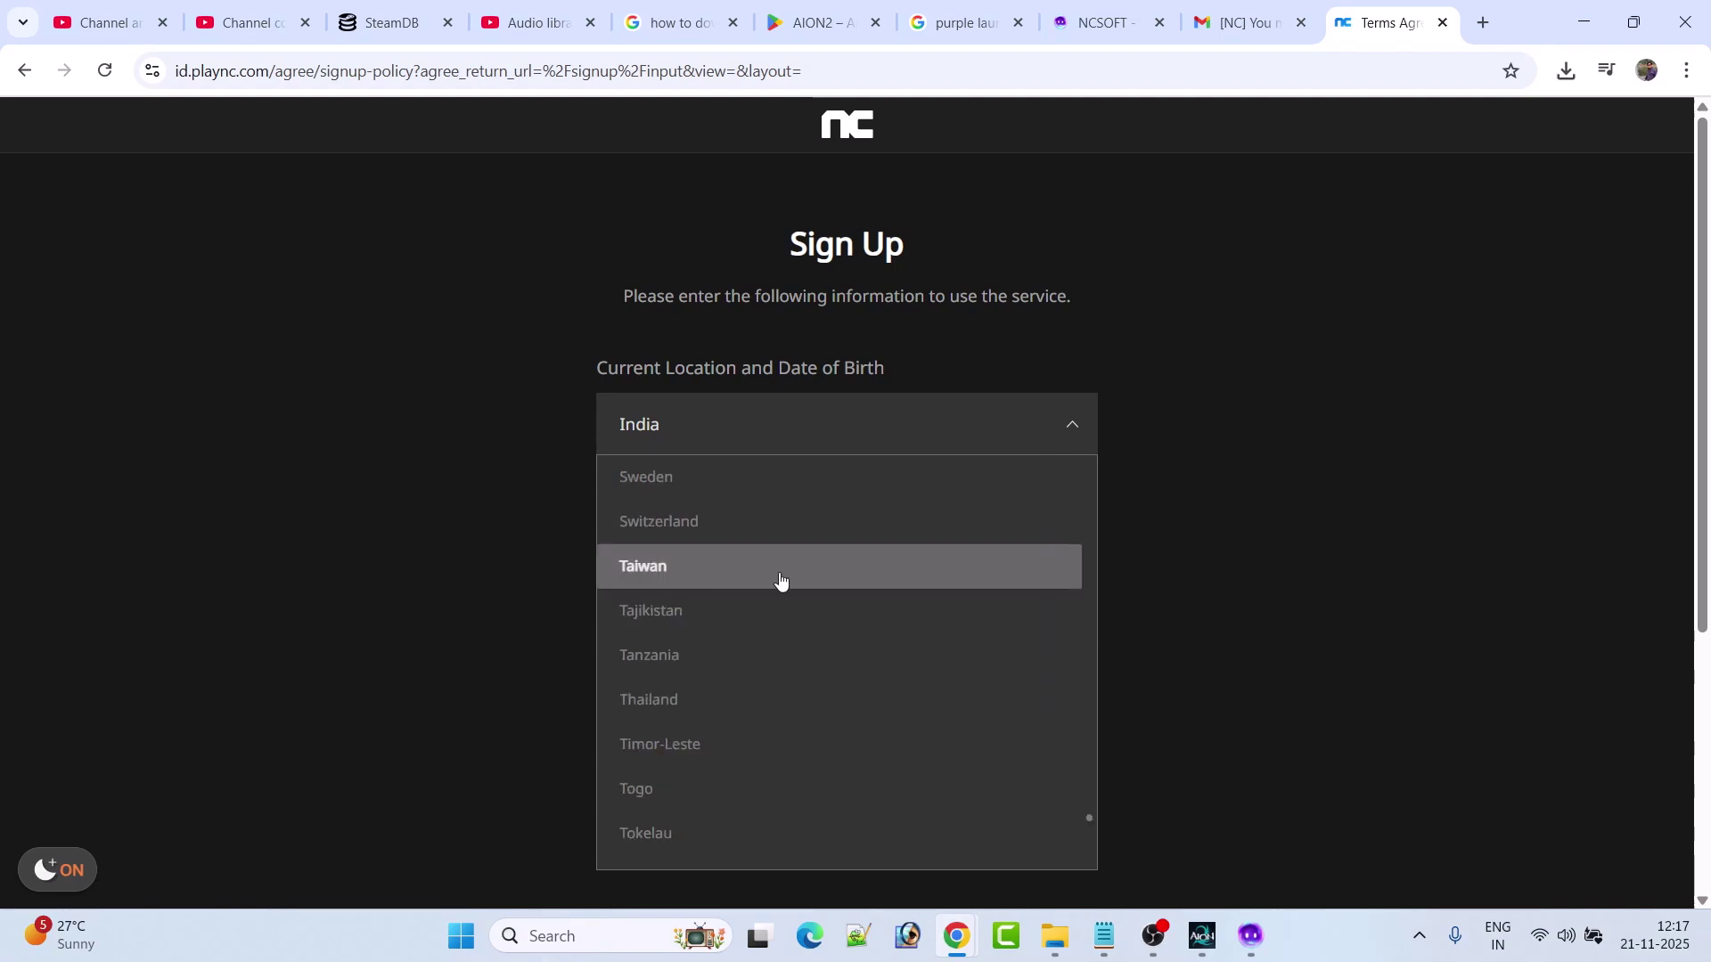
click(784, 579)
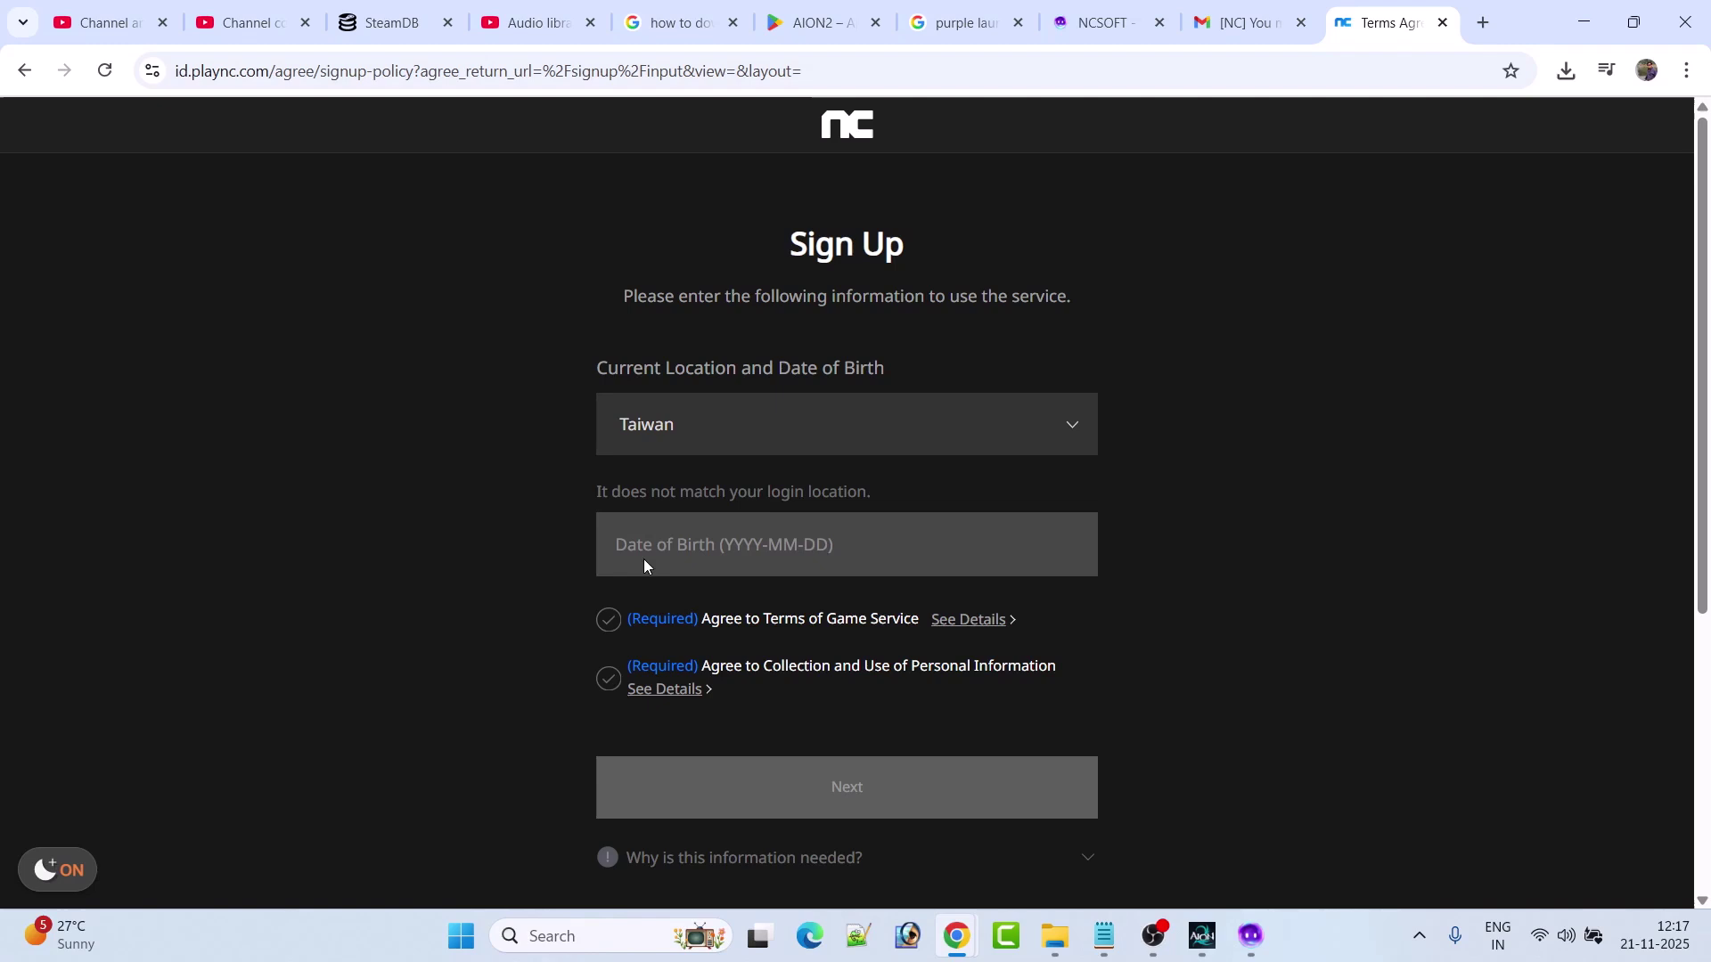
click(608, 620)
click(608, 678)
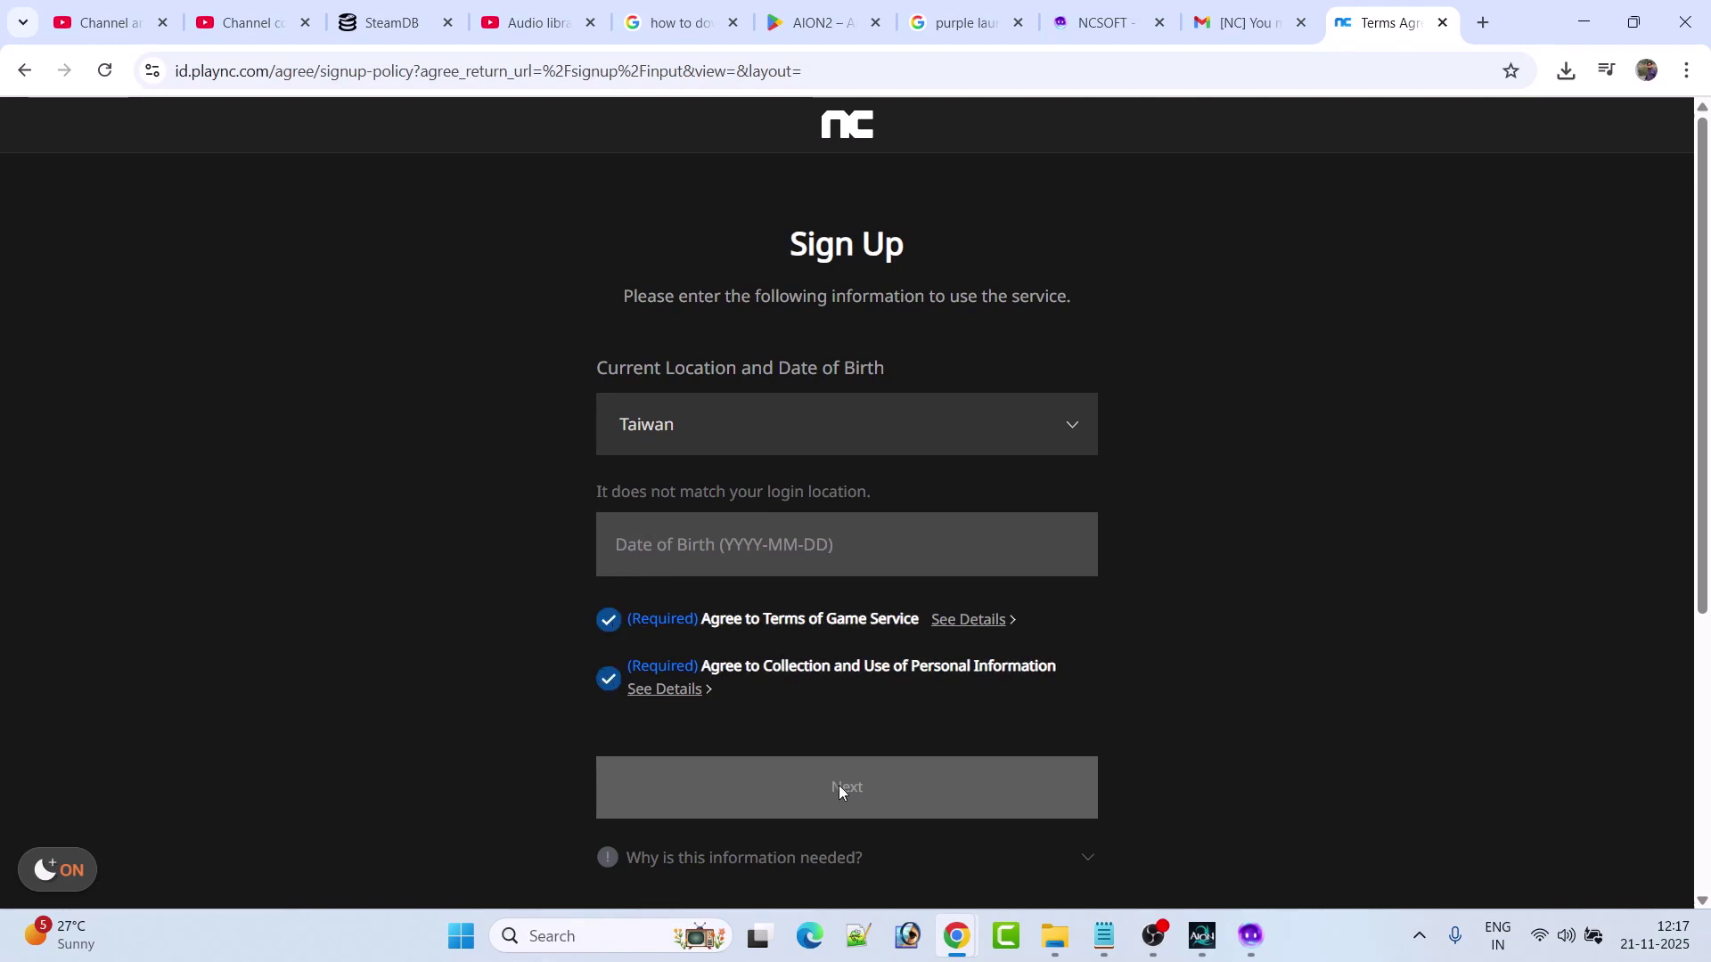
click(705, 549)
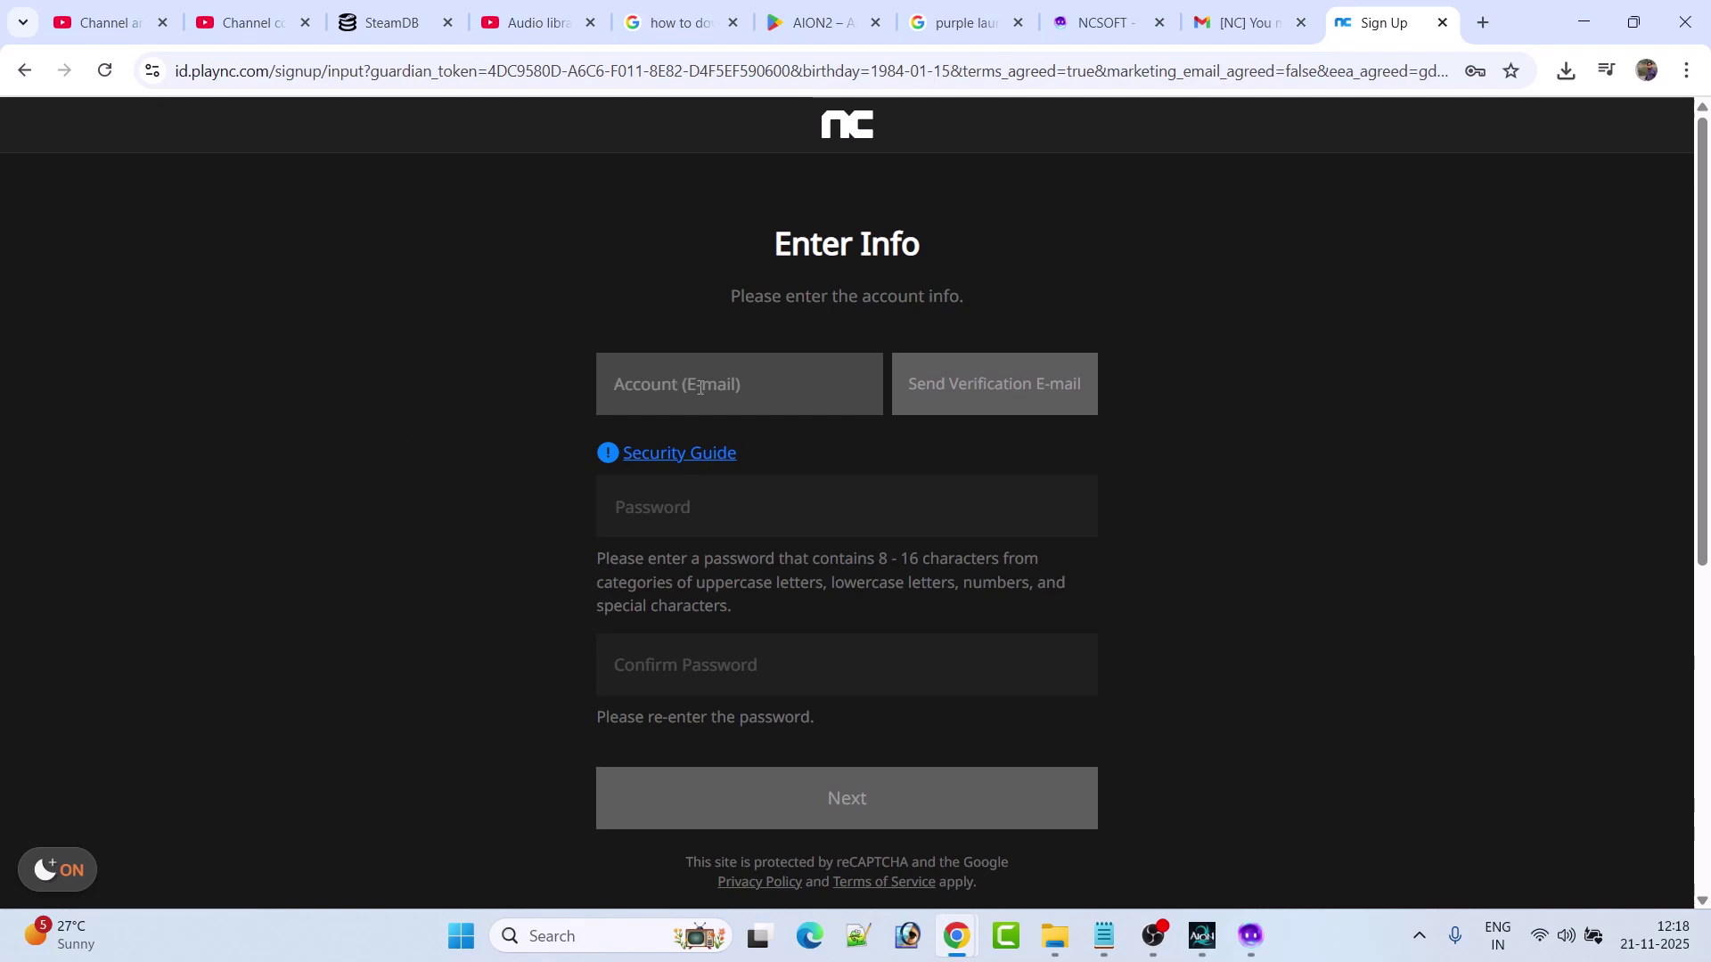
Step: Submit the account e-mail and matching passwords, then choose Getting Started for PURPLE login
click(700, 387)
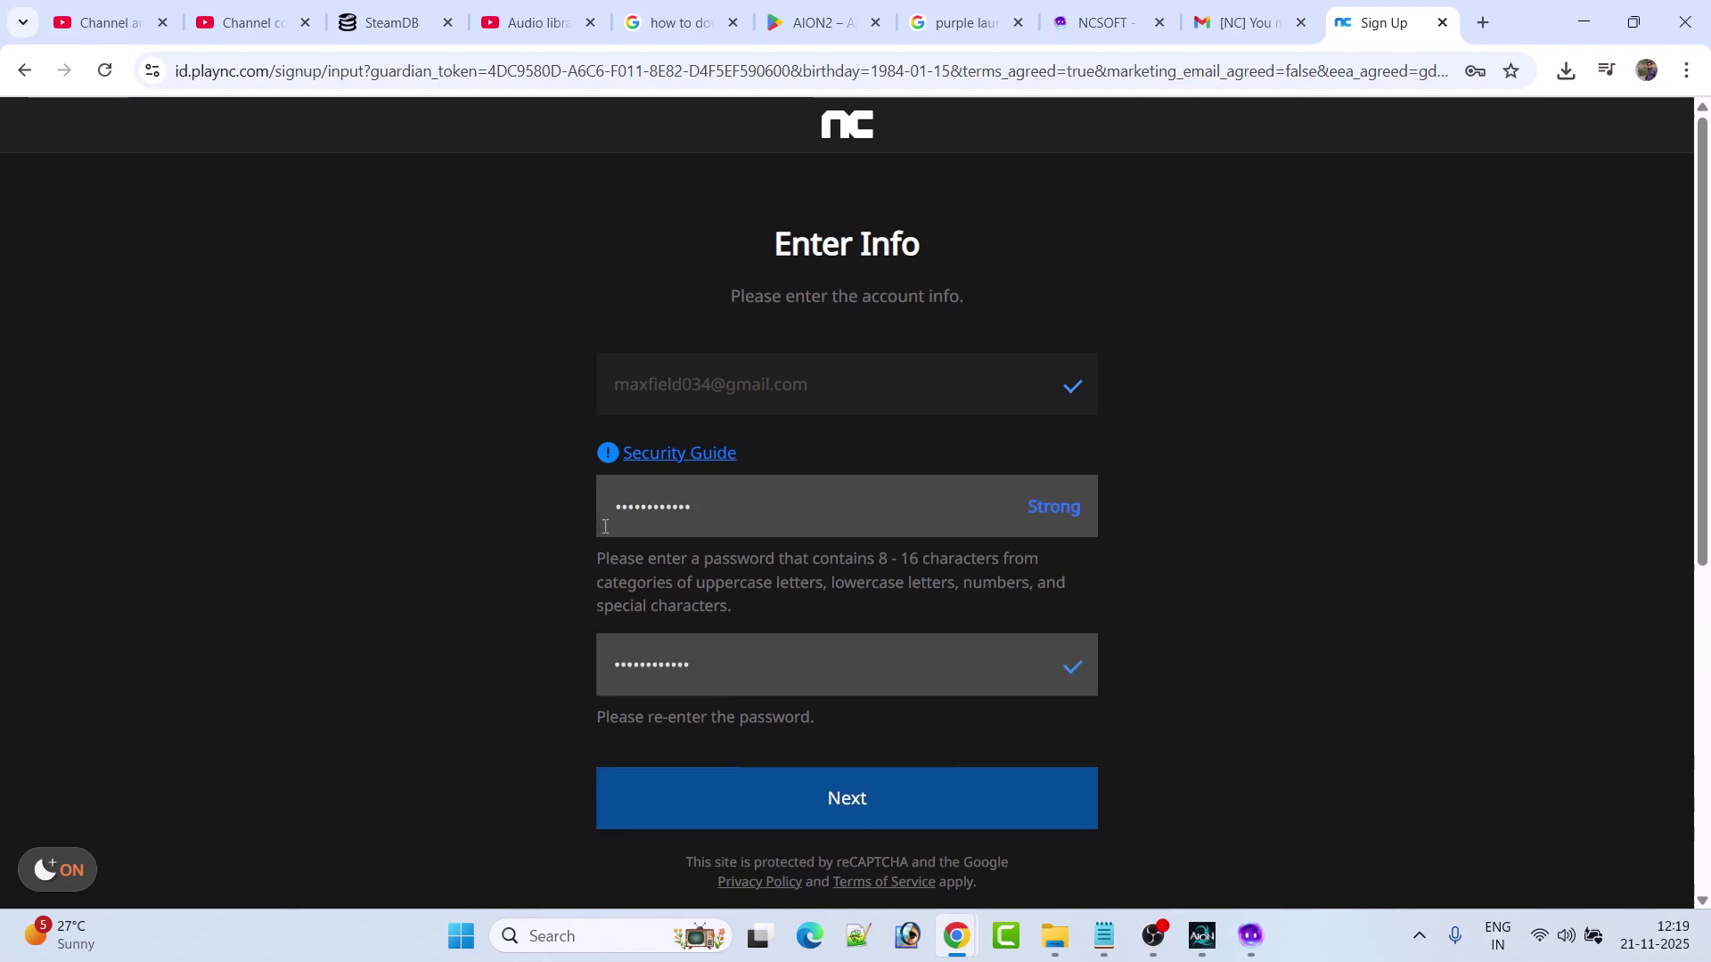
click(775, 814)
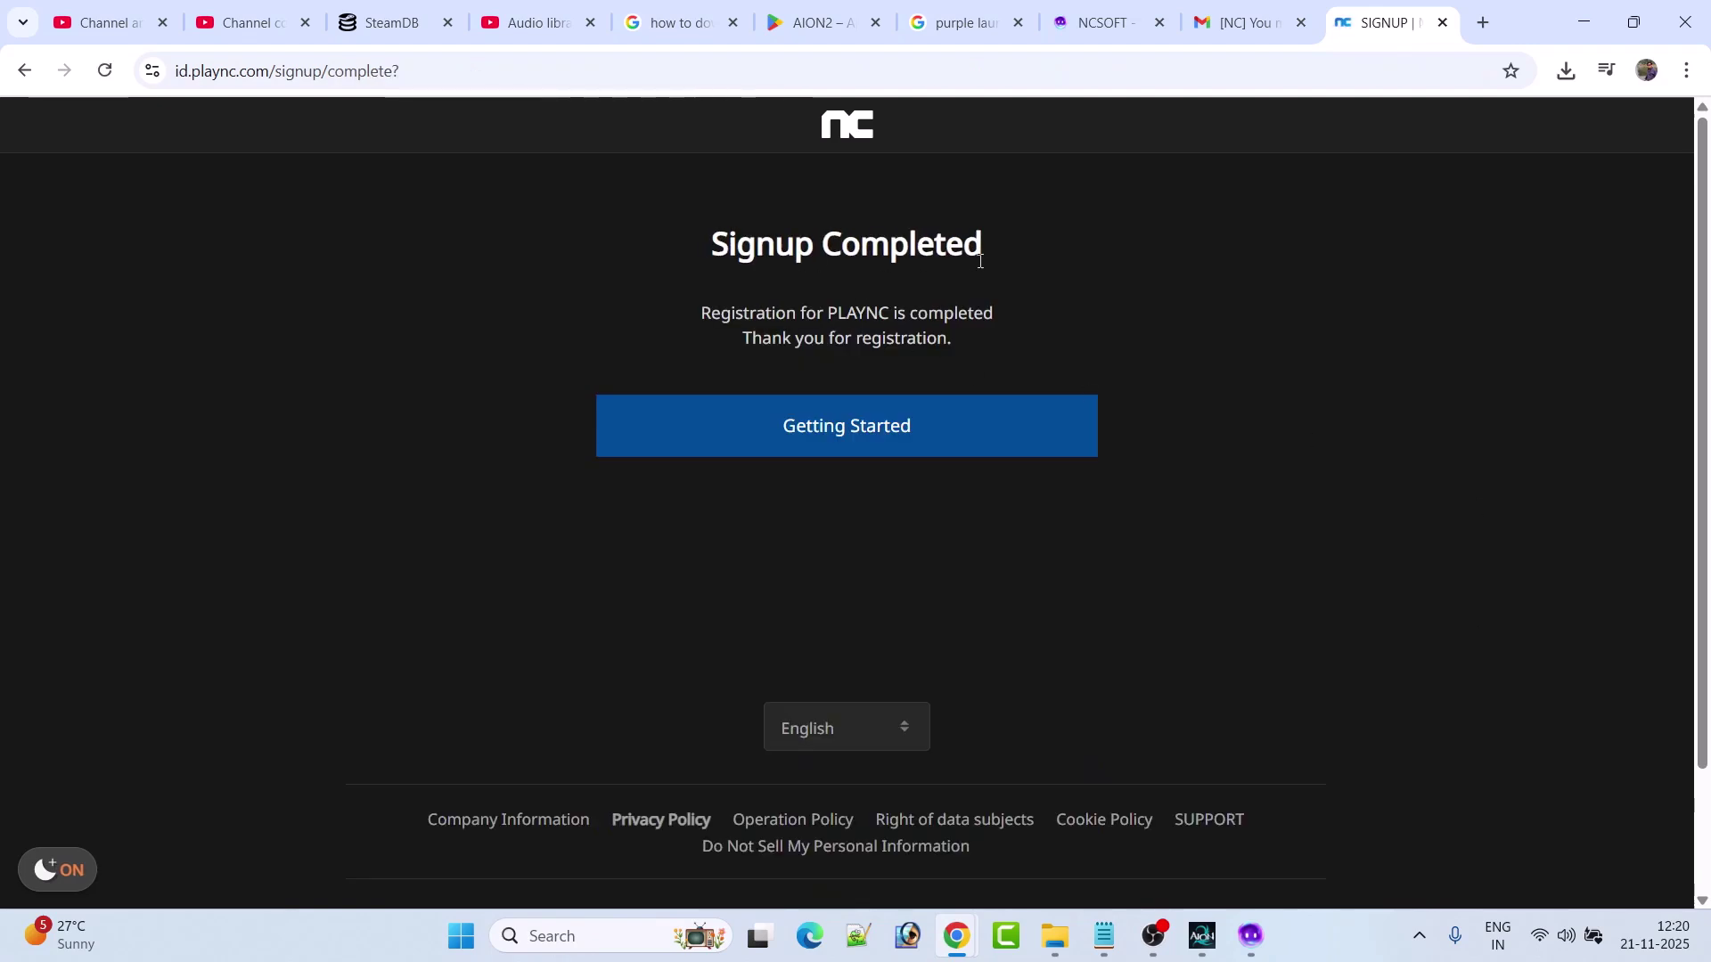
click(1250, 935)
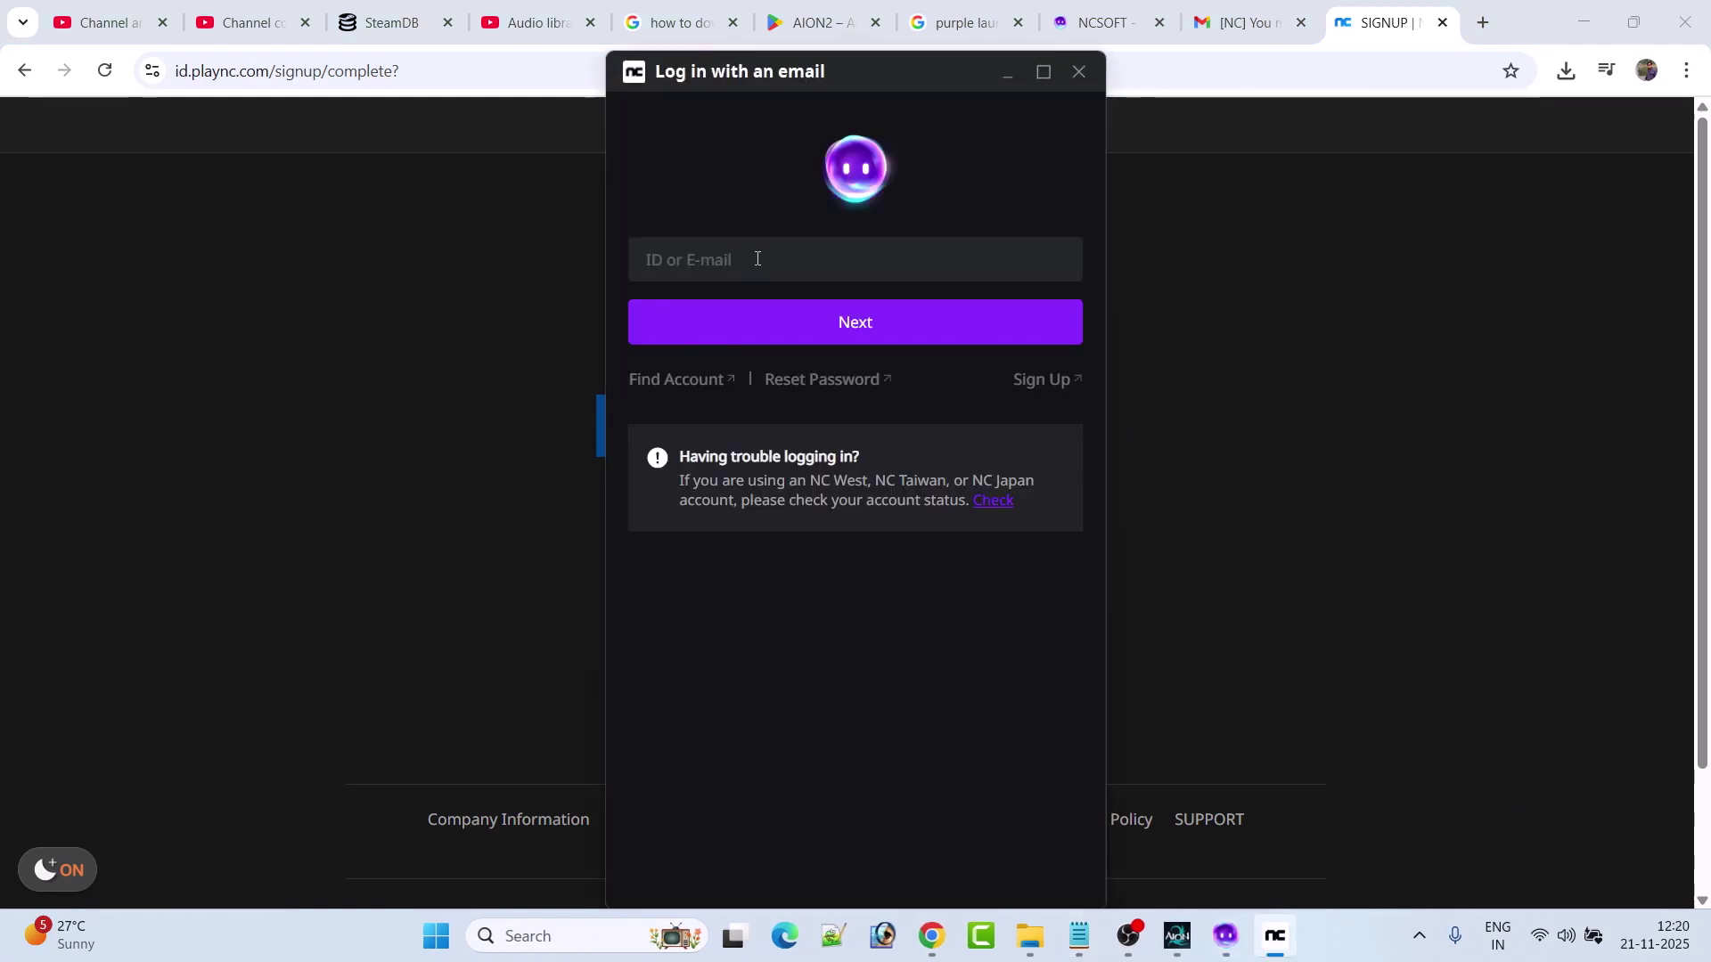
Step: Log in to the PURPLE launcher with the new account's e-mail and password
click(756, 260)
click(909, 328)
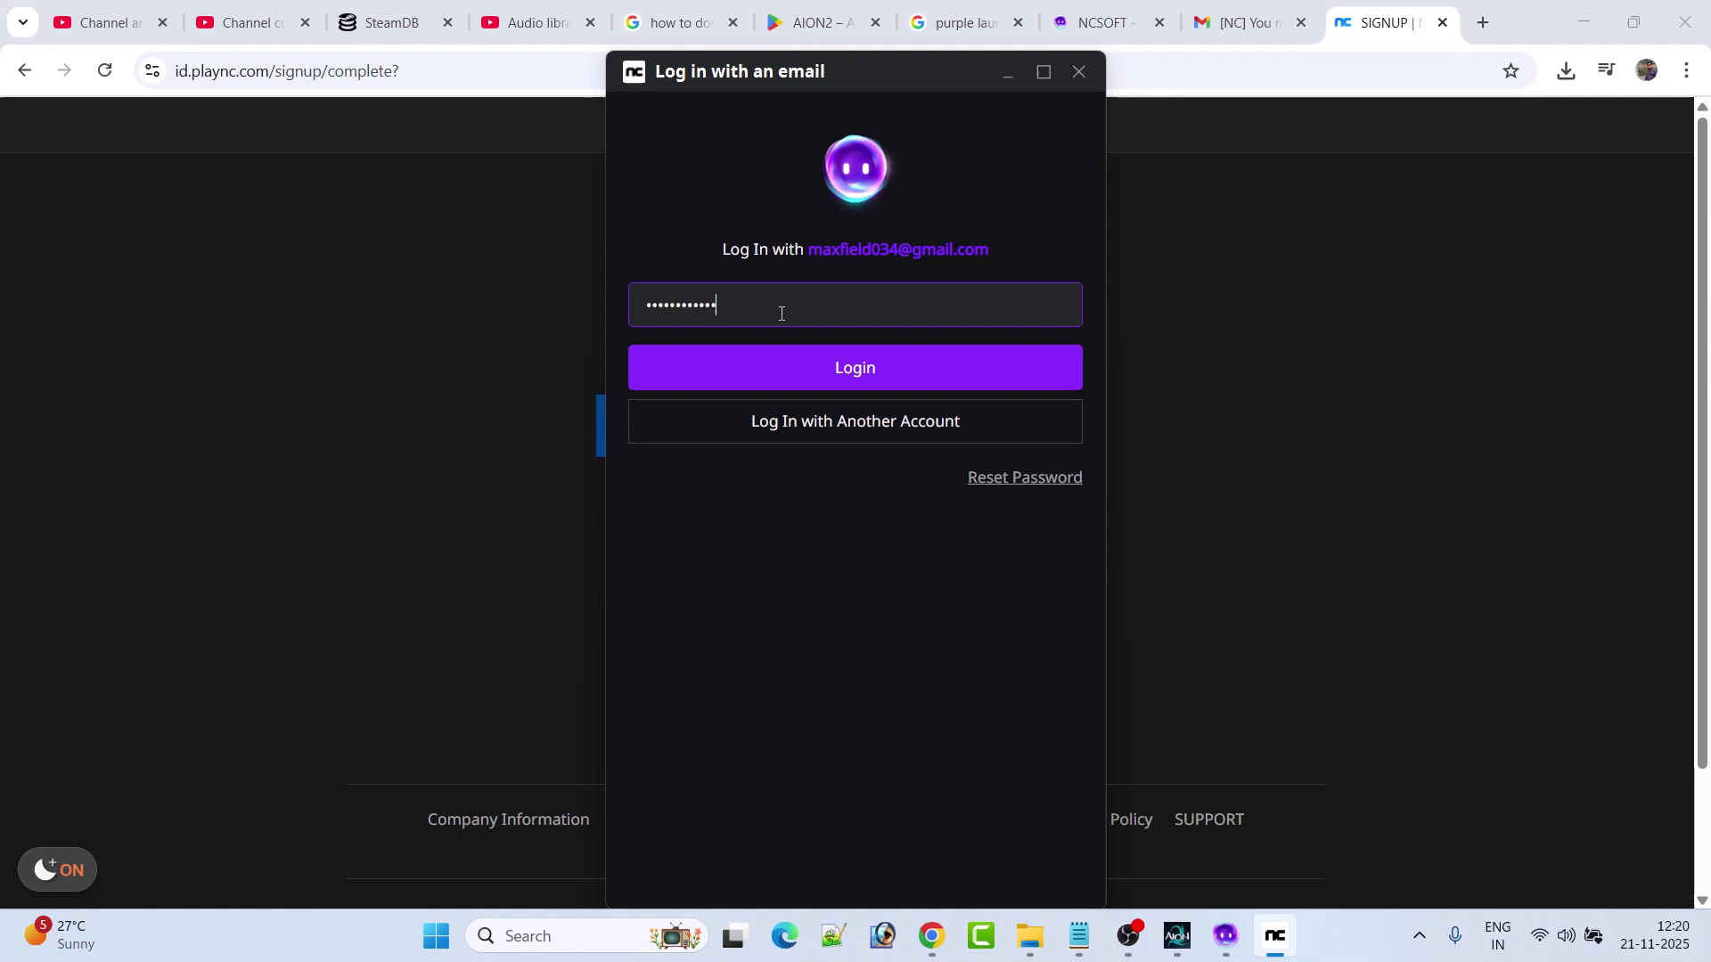
click(924, 368)
mouse_move(1226, 935)
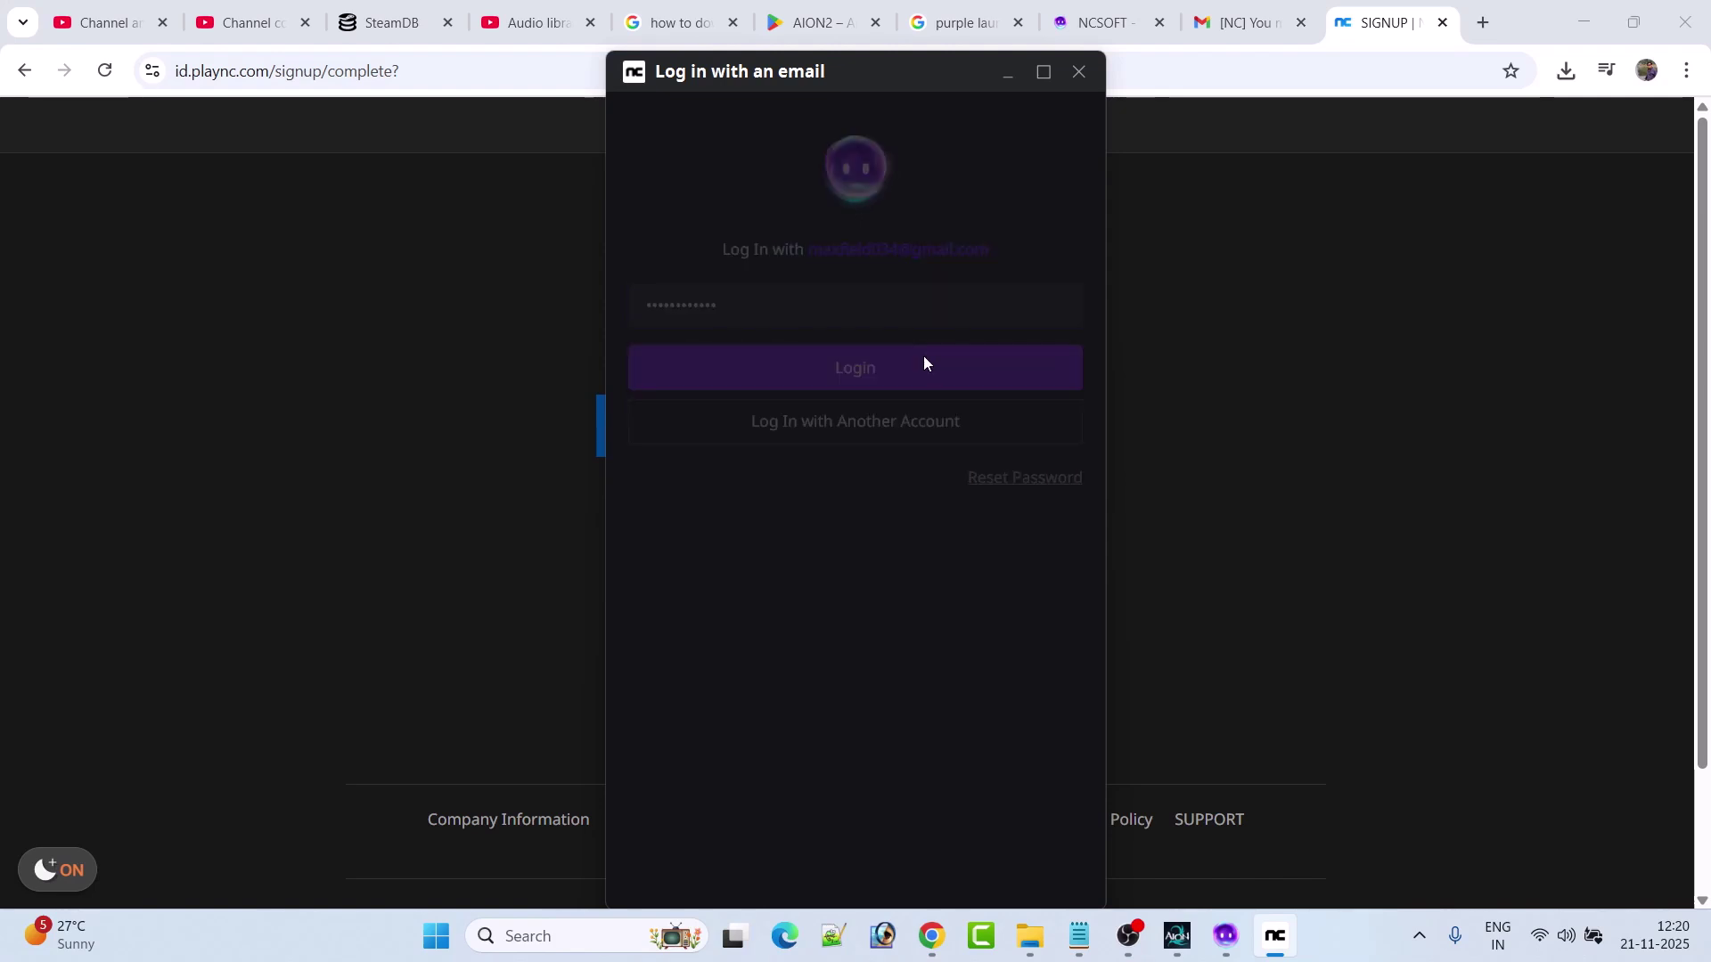
click(1251, 936)
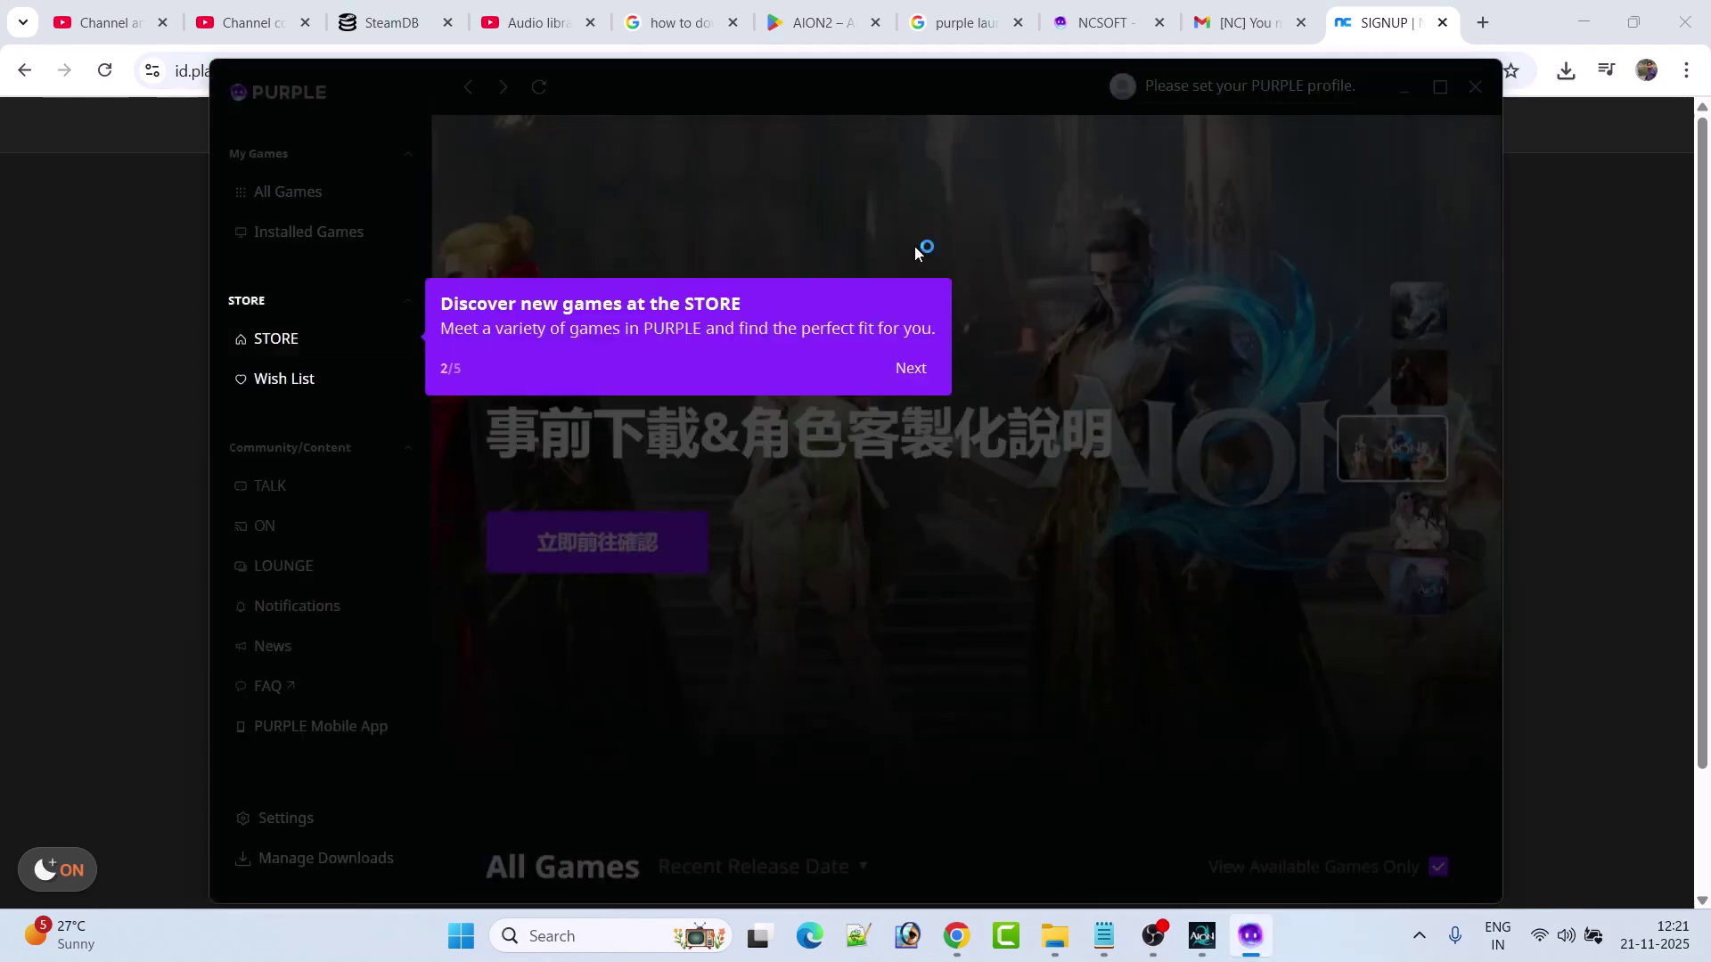
Step: Step through the five-part introduction tour to reach the STORE home page
click(911, 368)
click(945, 527)
click(859, 558)
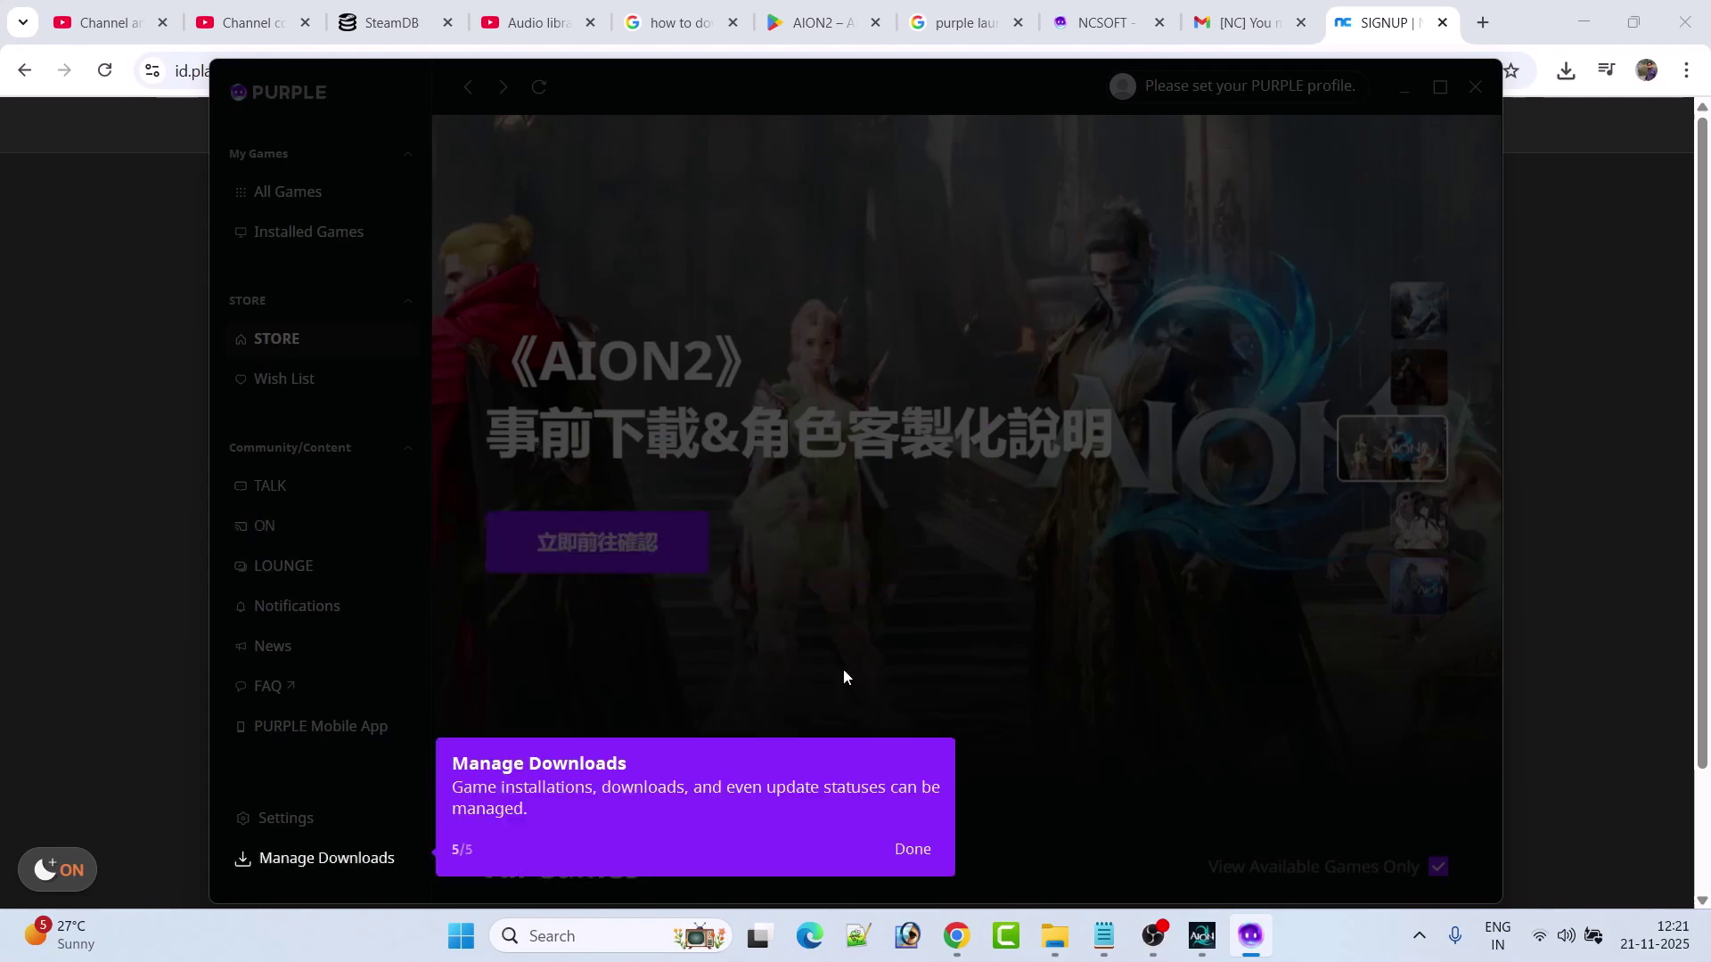
click(910, 852)
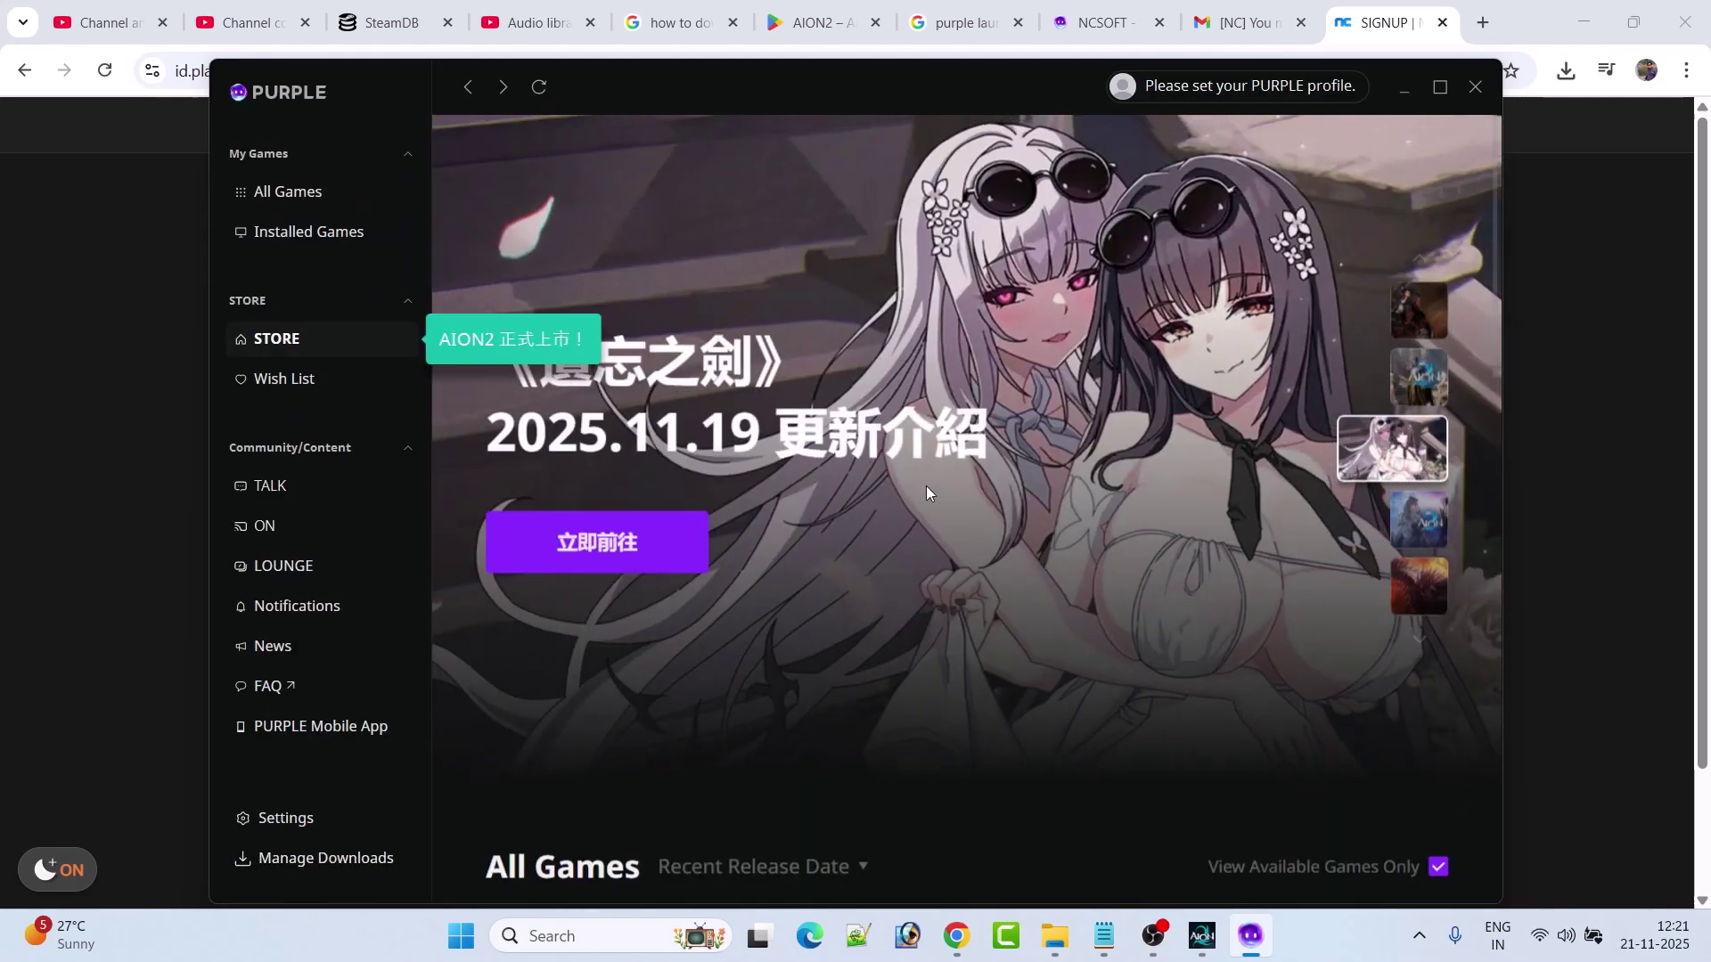
scroll(1057, 437, down, 4)
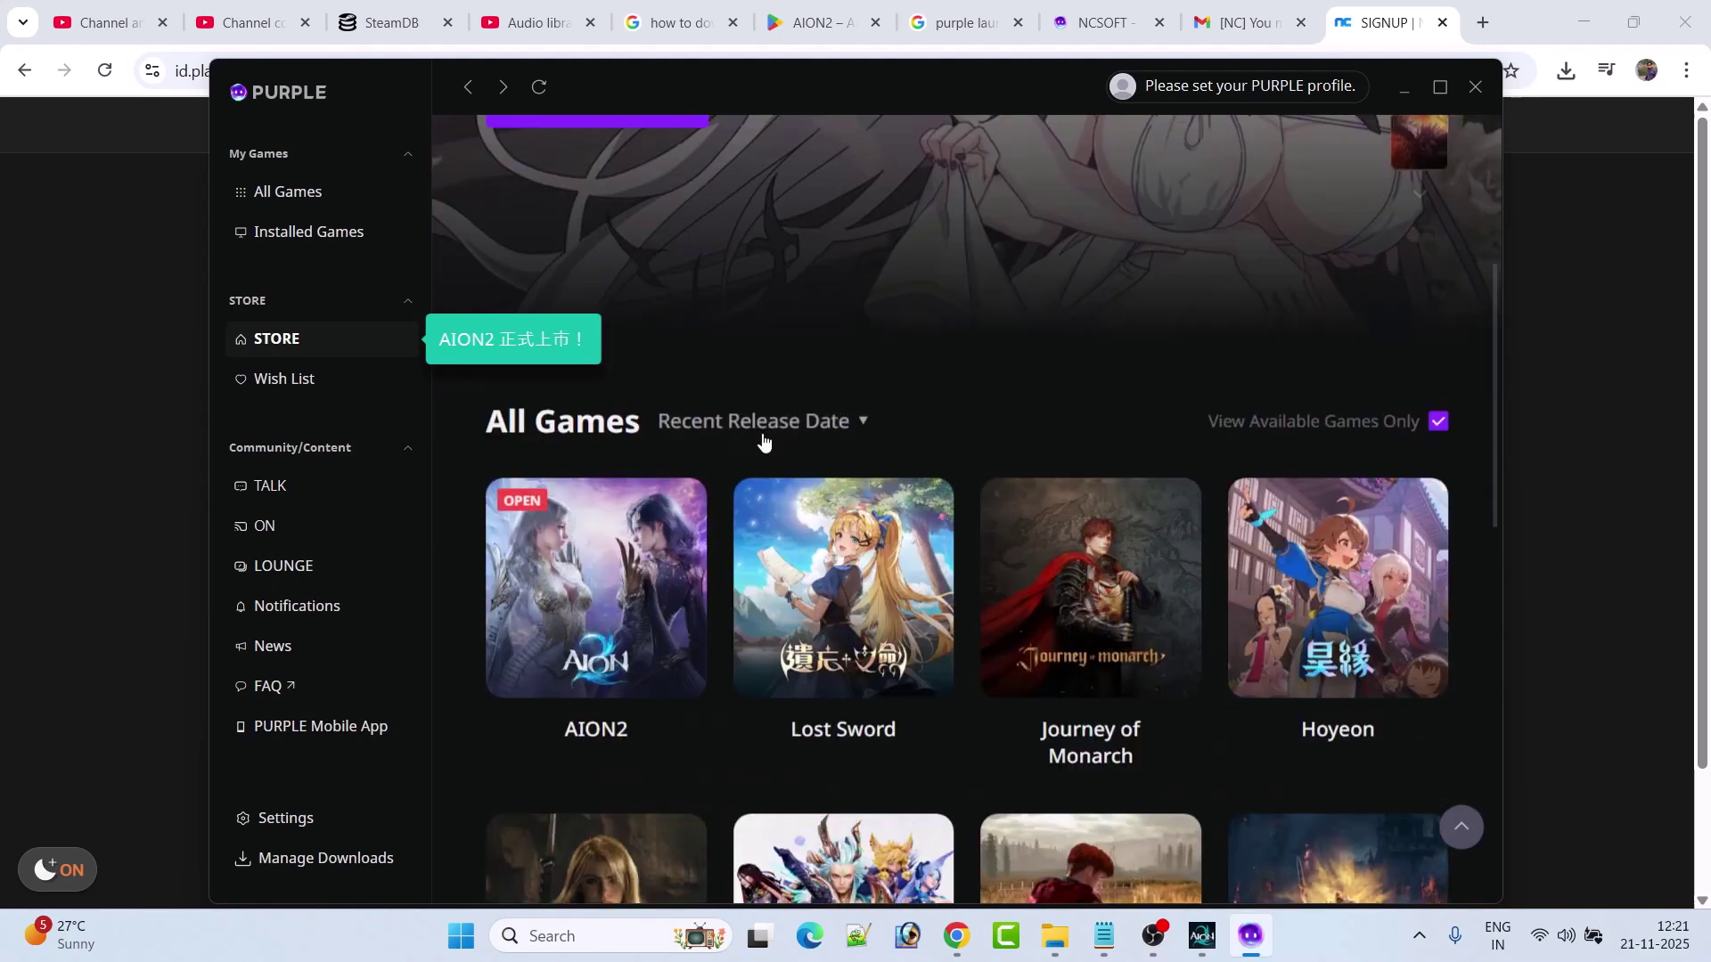
scroll(769, 442, down, 1)
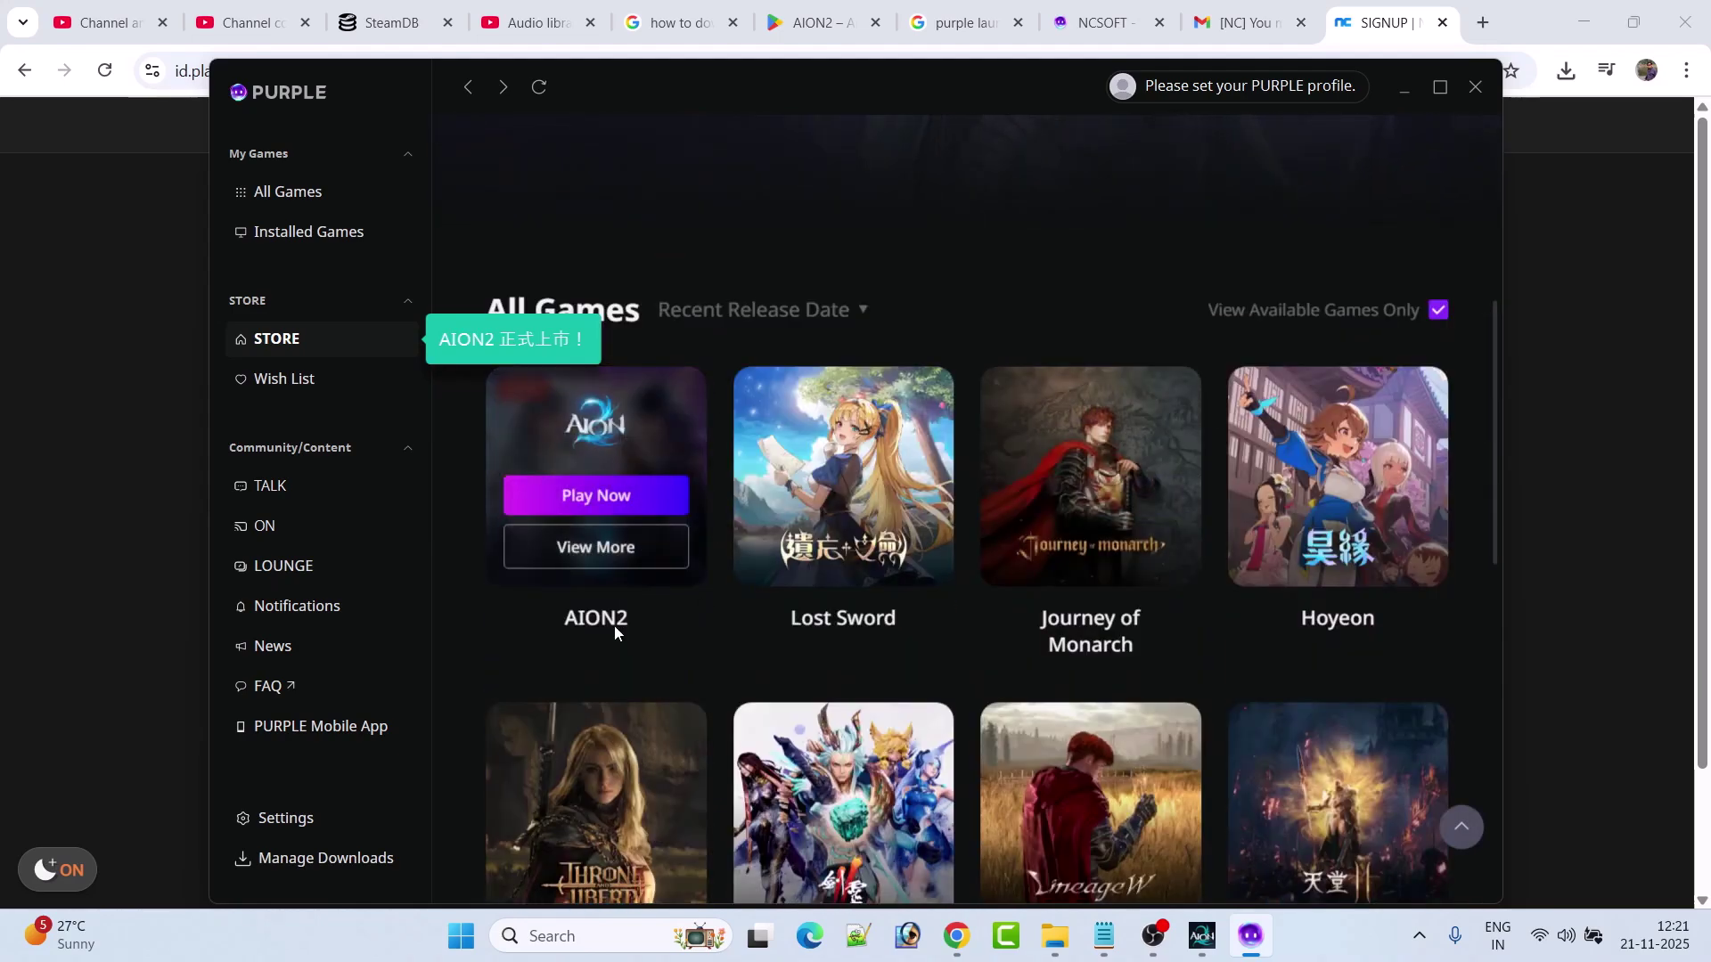
Step: Open the AION2 store page from All Games and go to its game lobby
click(605, 432)
scroll(1040, 494, down, 5)
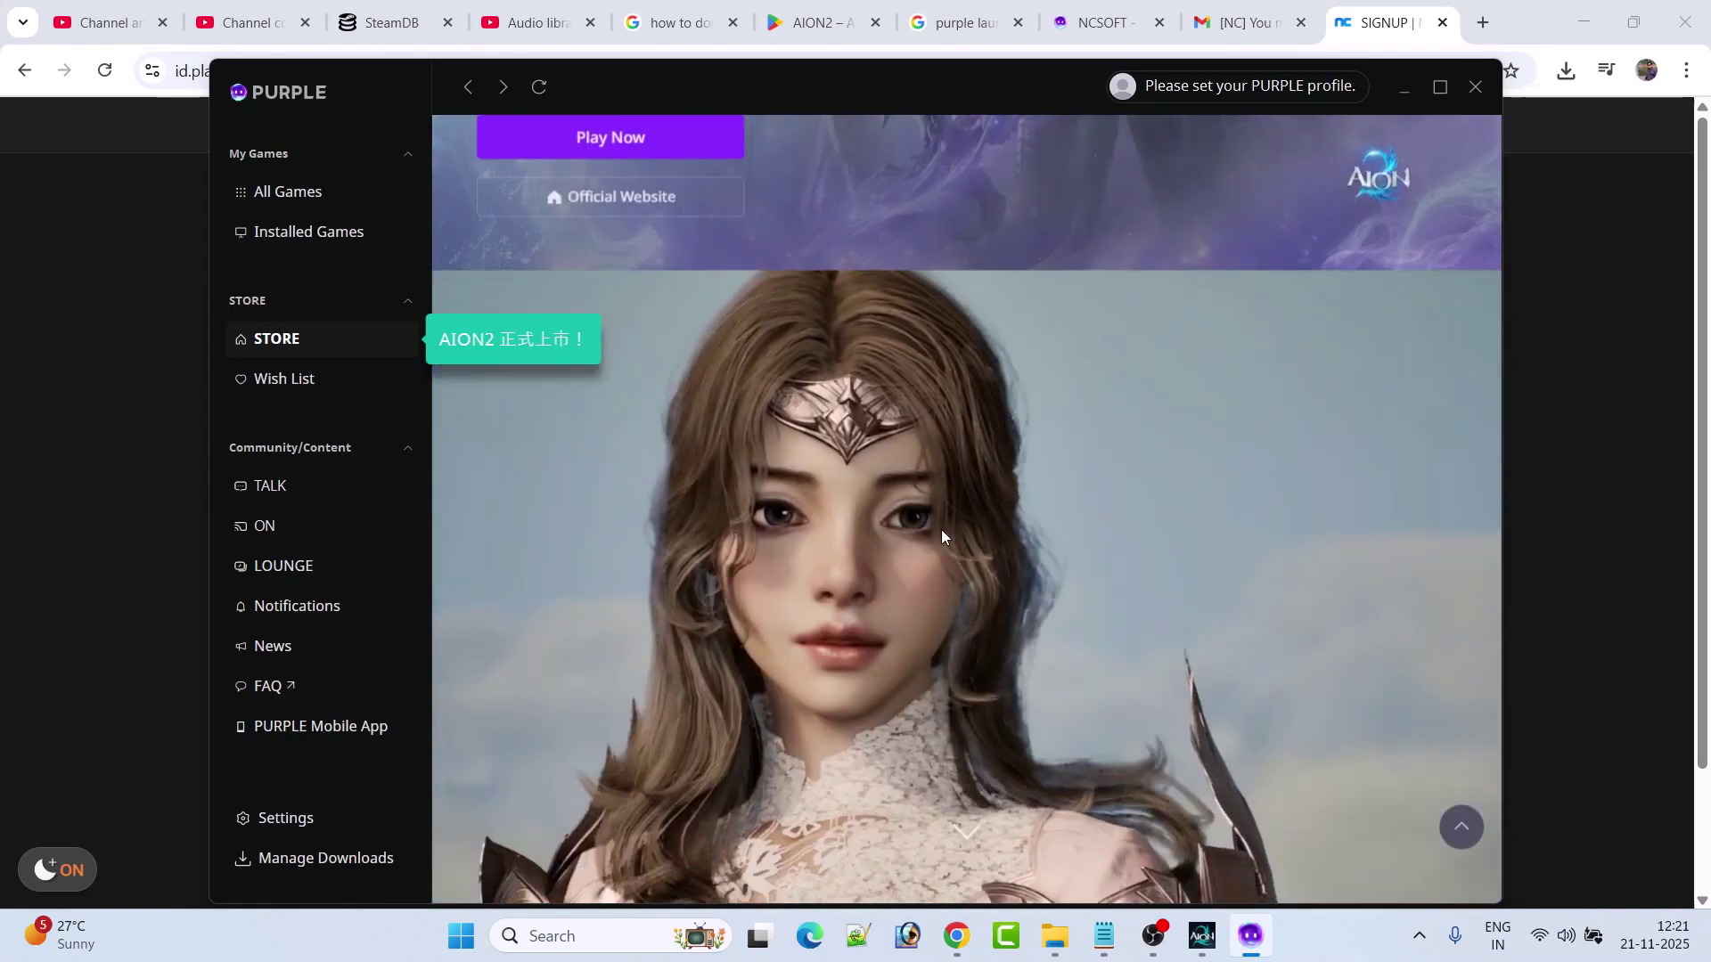
scroll(941, 529, down, 3)
scroll(869, 430, up, 8)
click(601, 769)
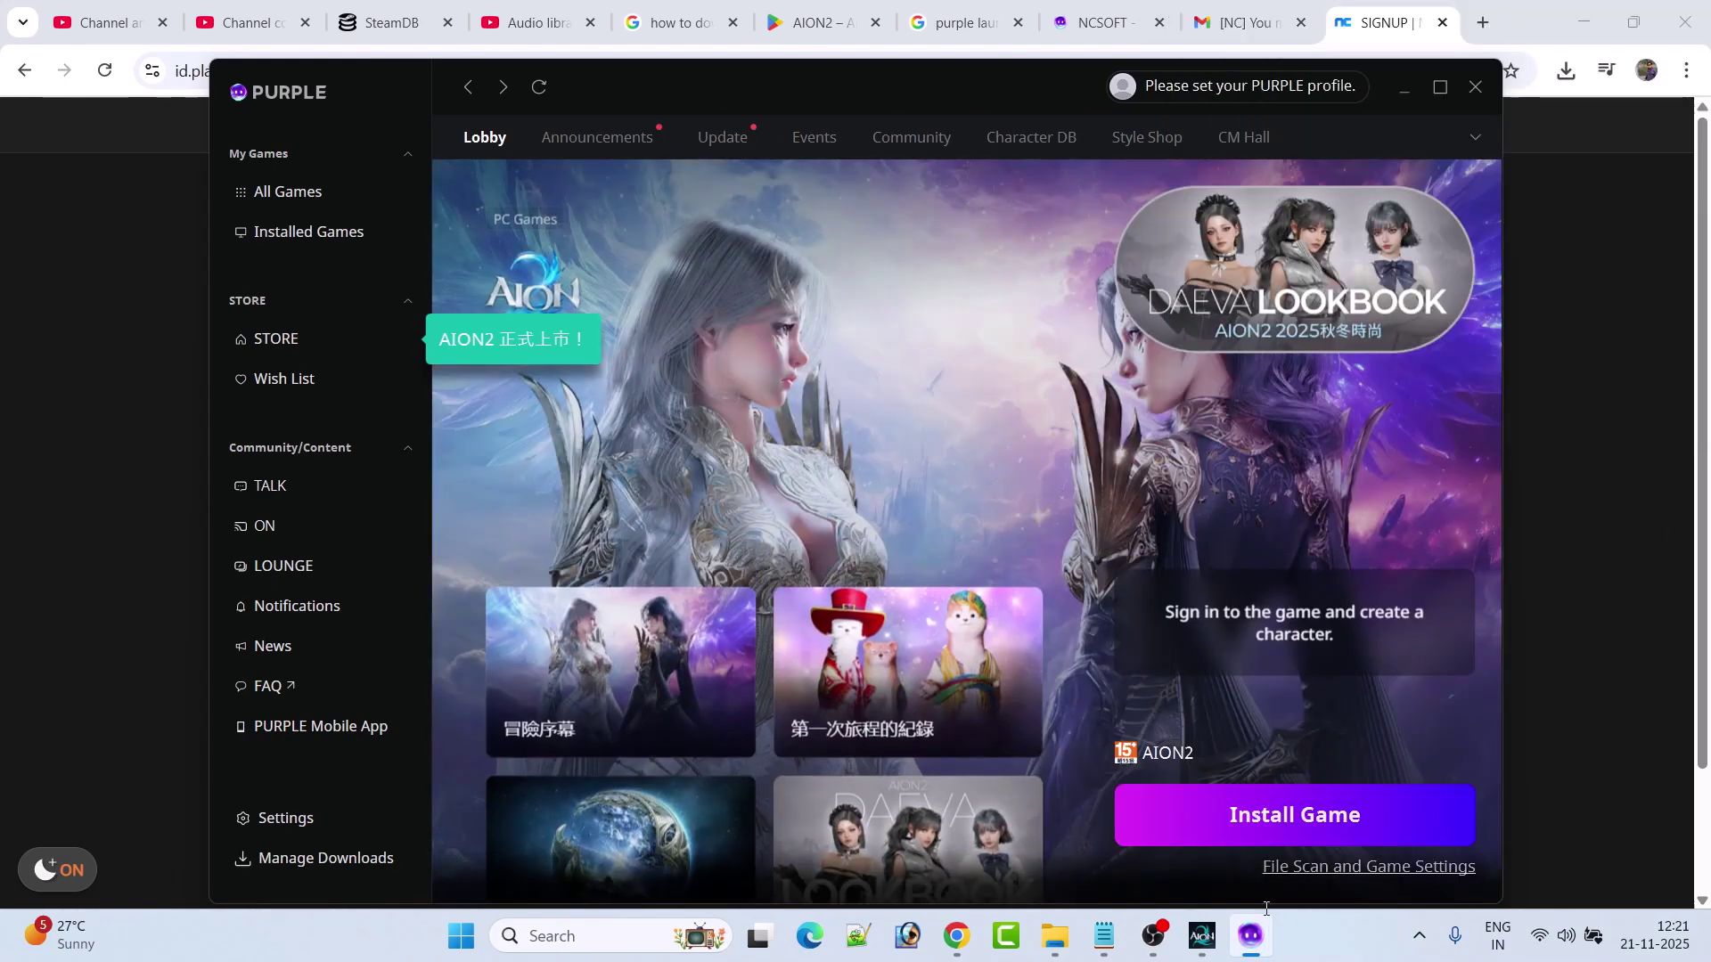
Step: Start the AION2 installation and show its 57.46 GB download in Manage Downloads
click(1332, 822)
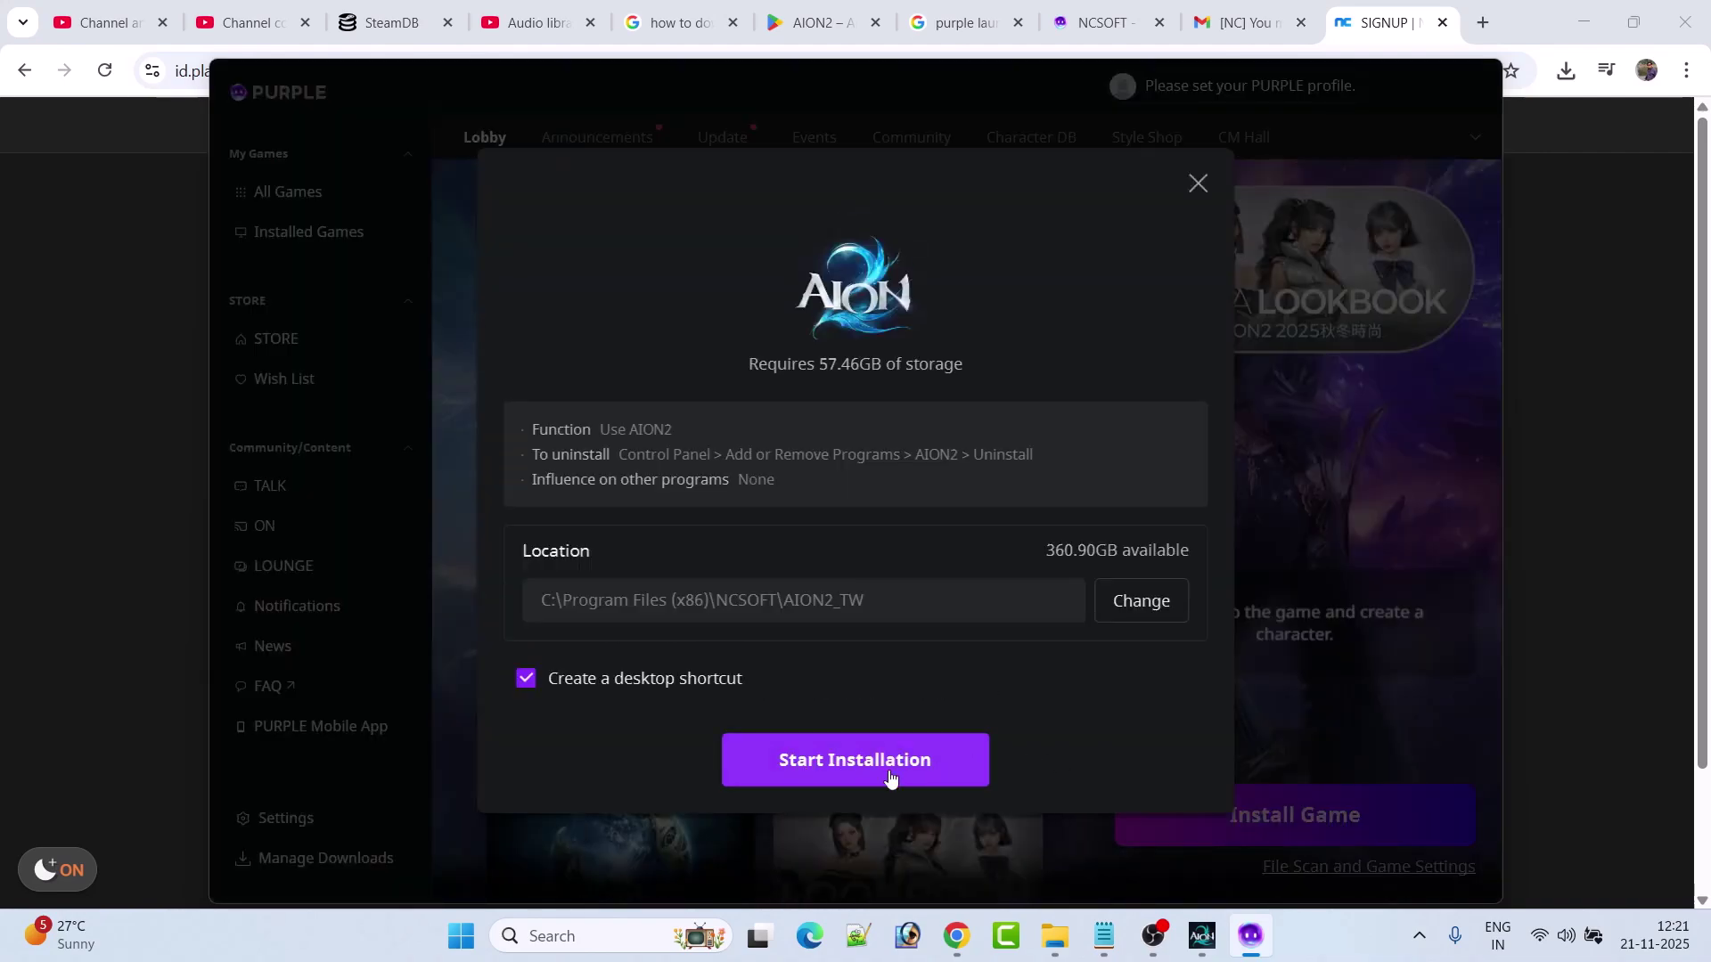
click(891, 776)
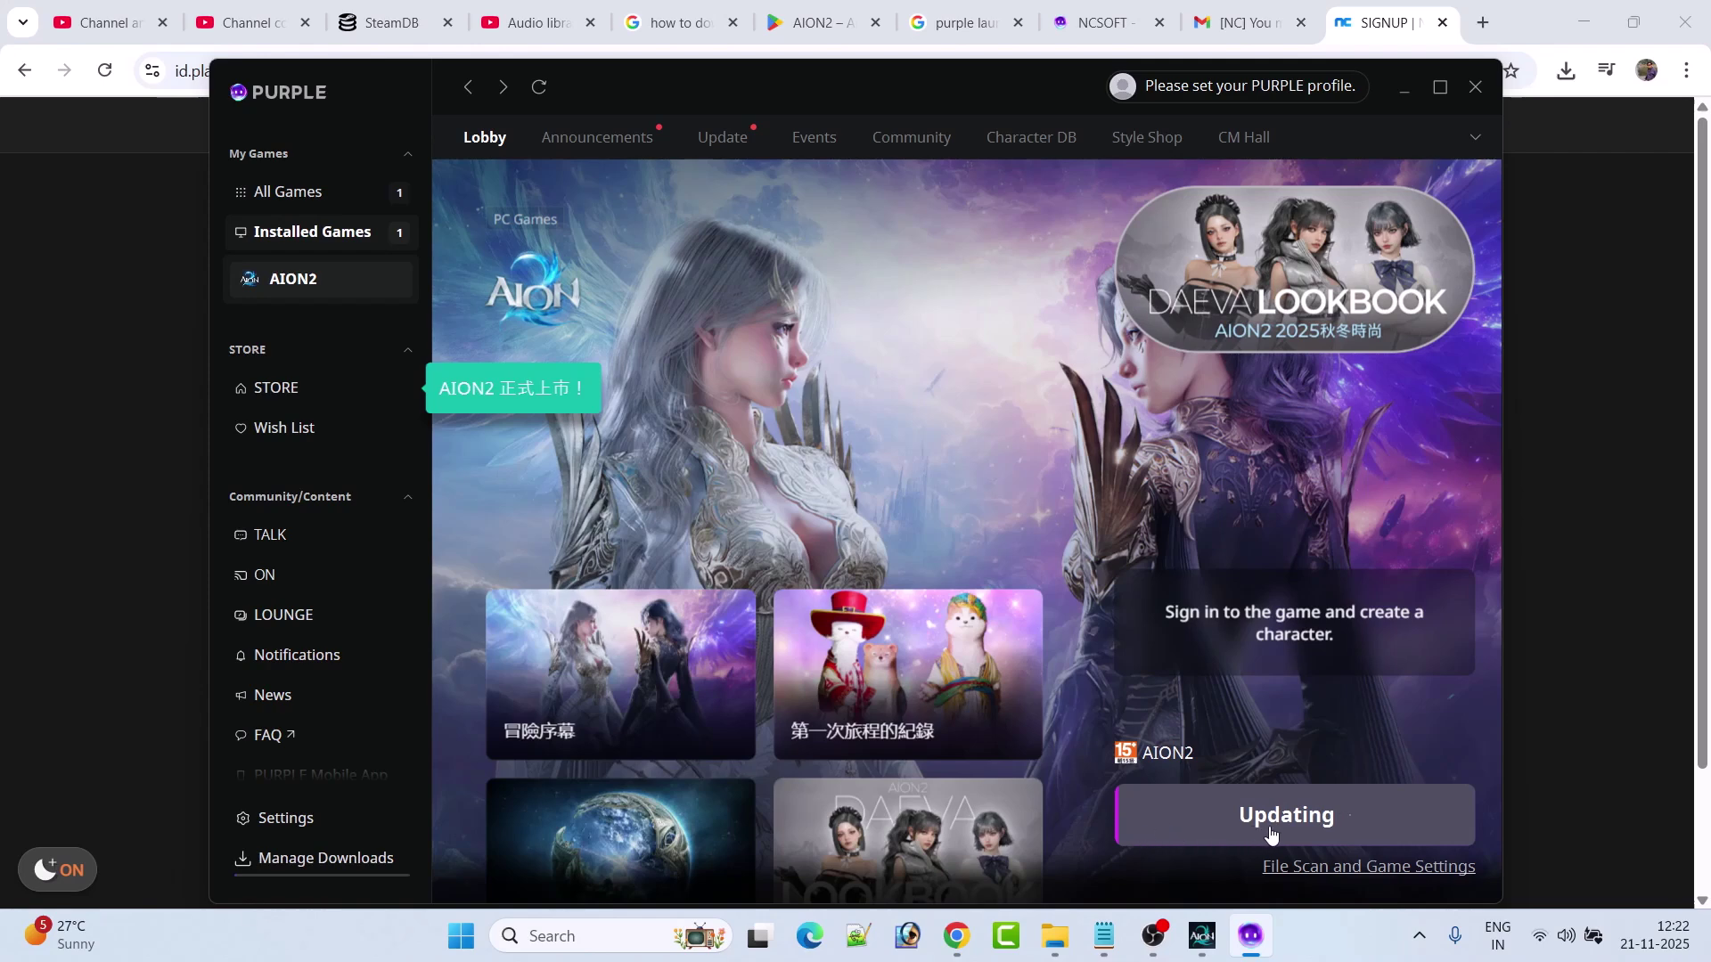
click(1305, 831)
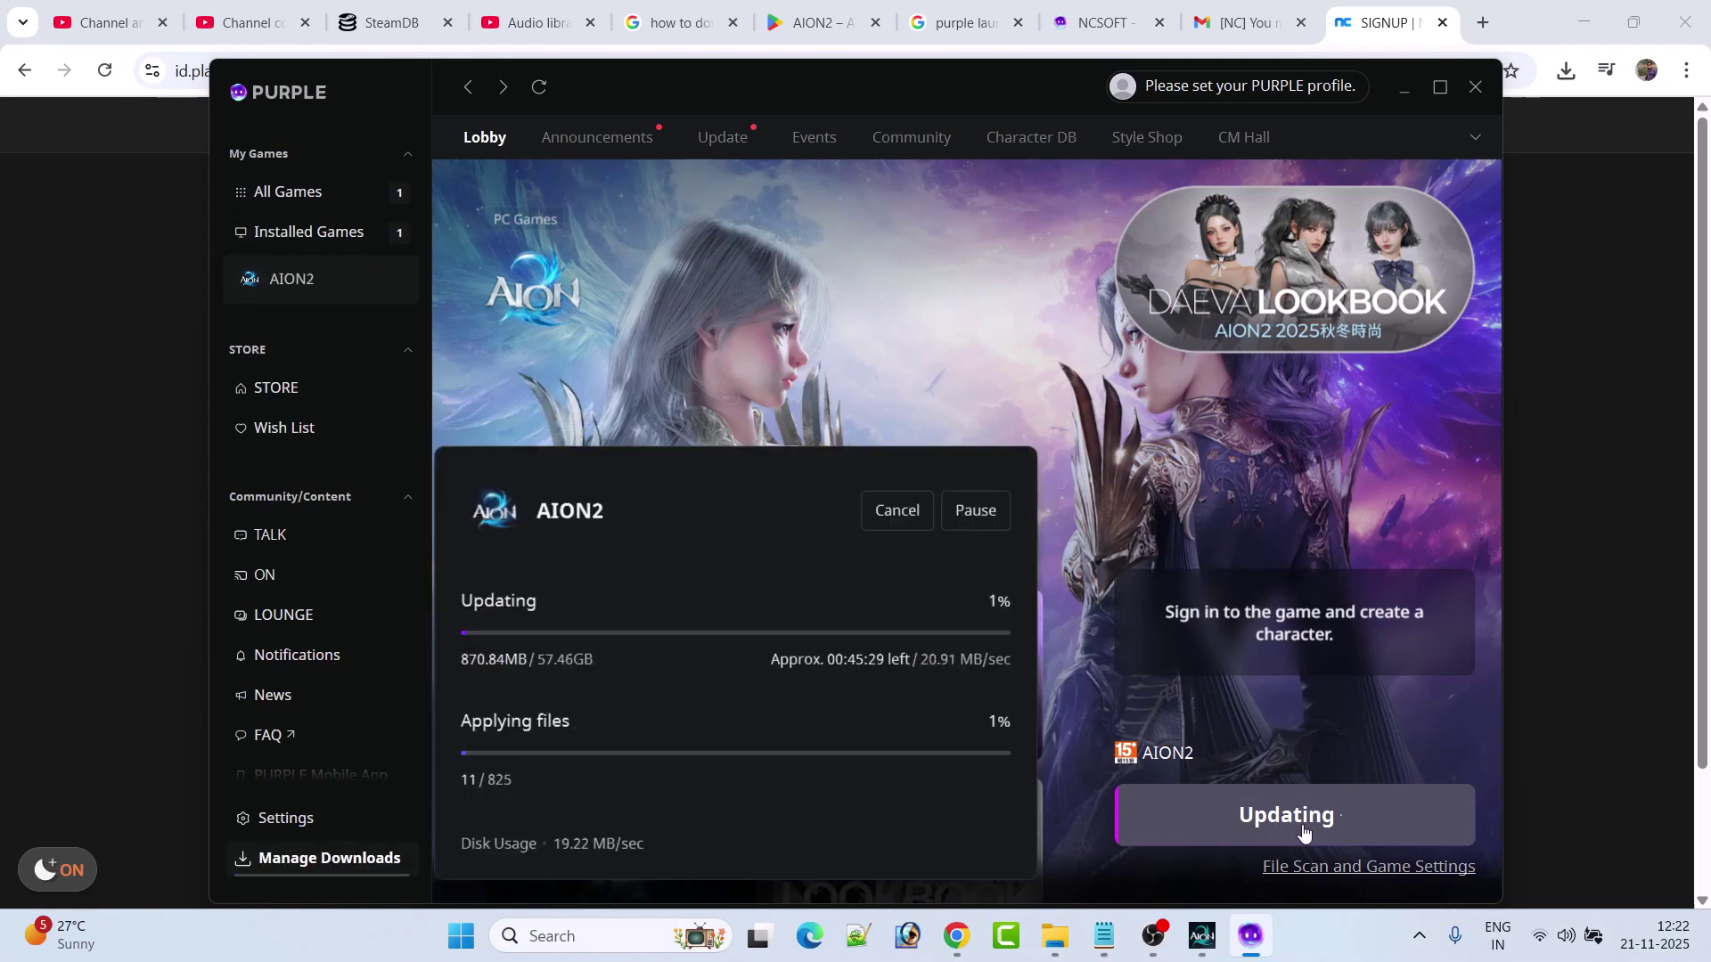